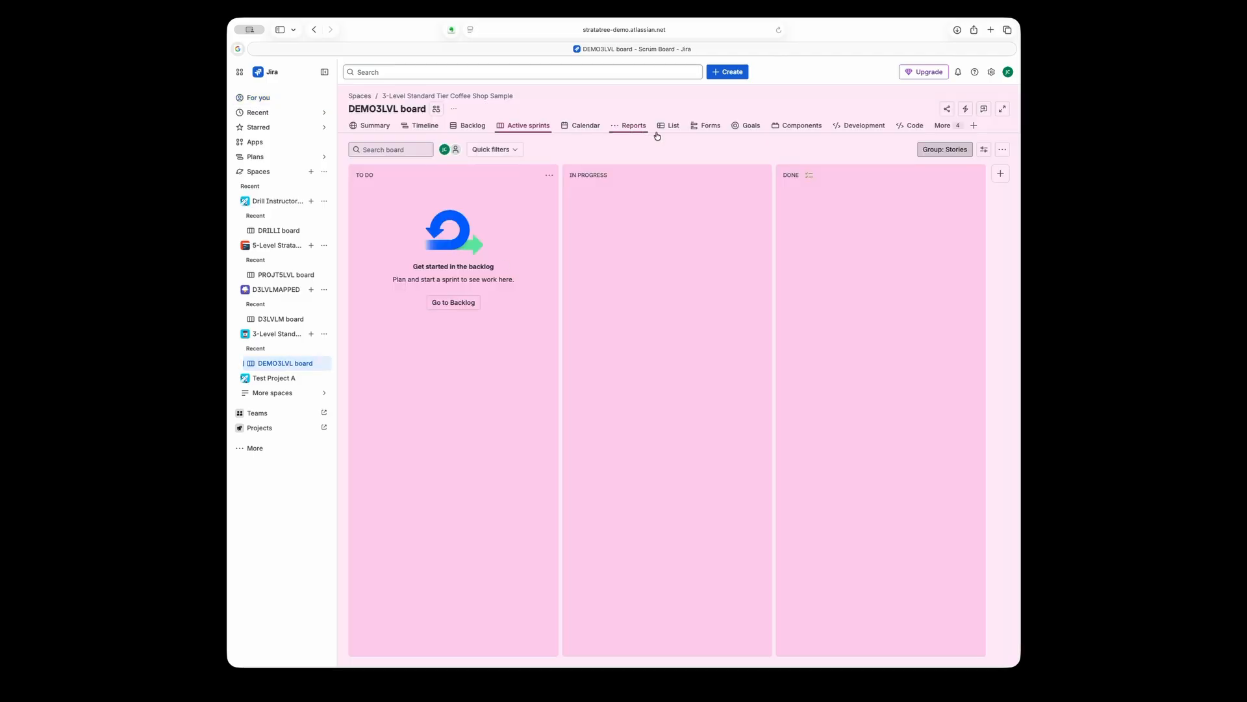
Show the space's work items as a list and expand the Store Locator & Pickup, Checkout & Payment and Menu & Ordering epics
left_click(670, 126)
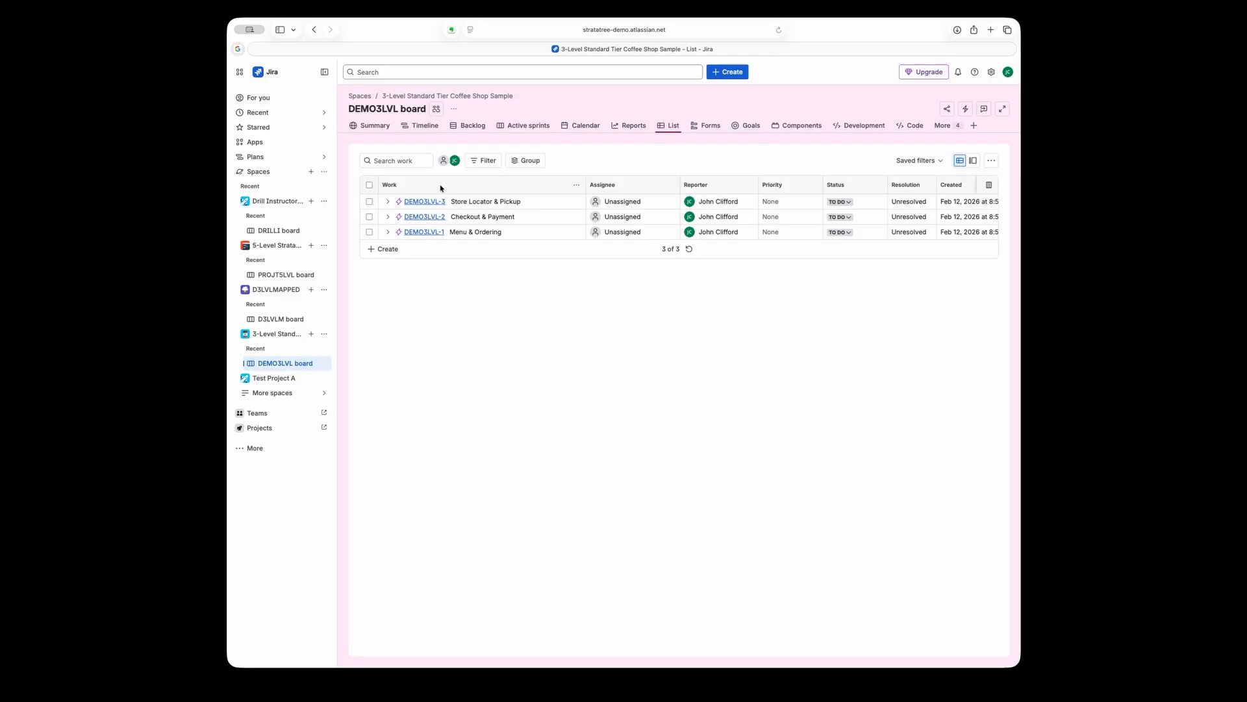
left_click(388, 202)
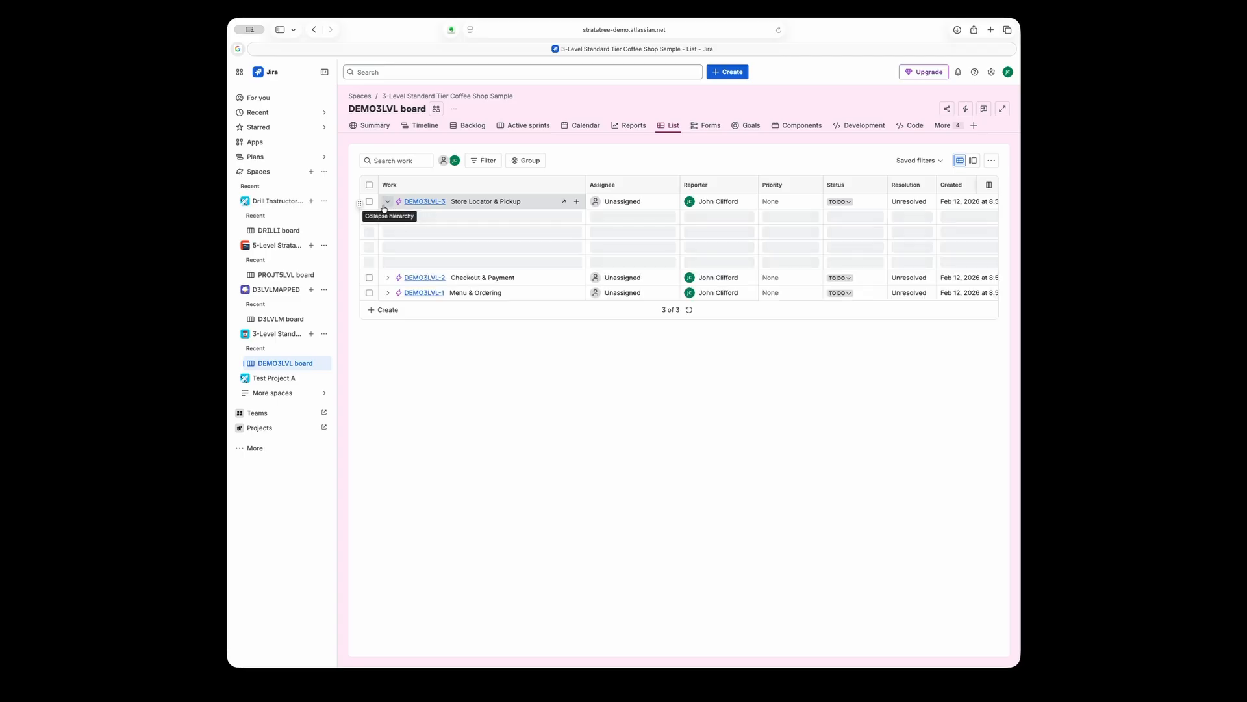
left_click(387, 278)
left_click(388, 368)
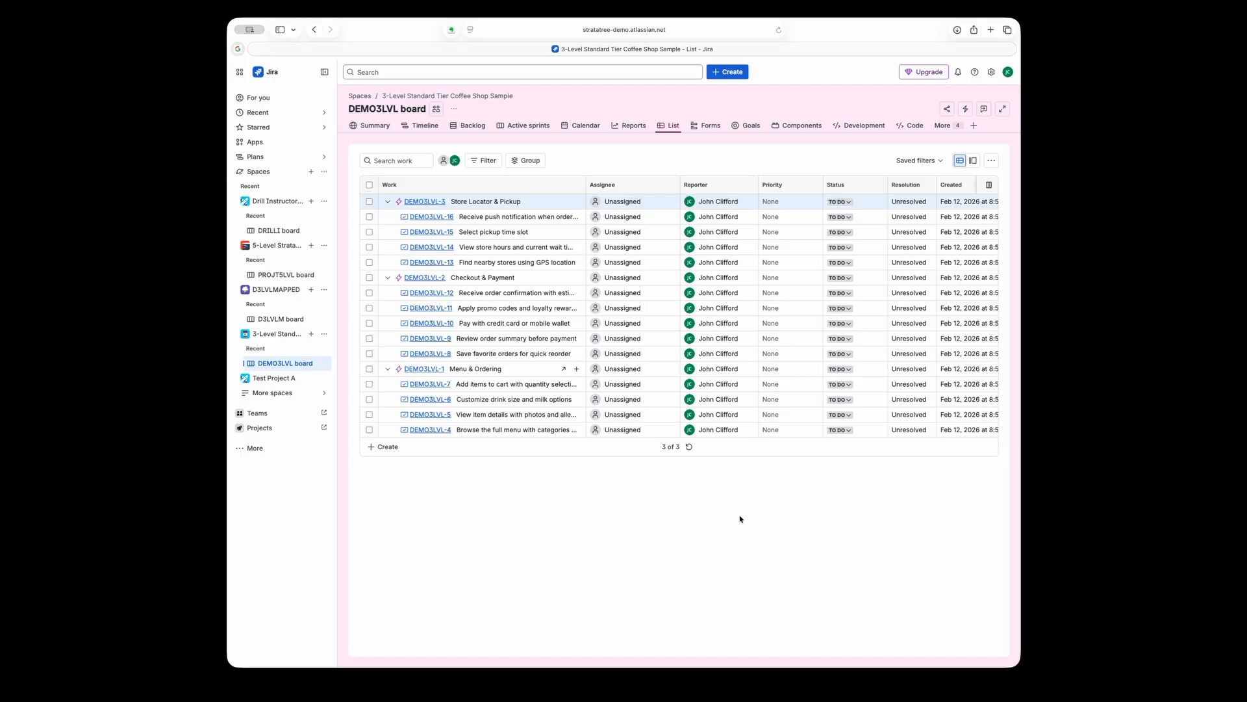
Switch to StrataTree and download the DEMO3LVL backlog from Jira as a map
left_click(784, 681)
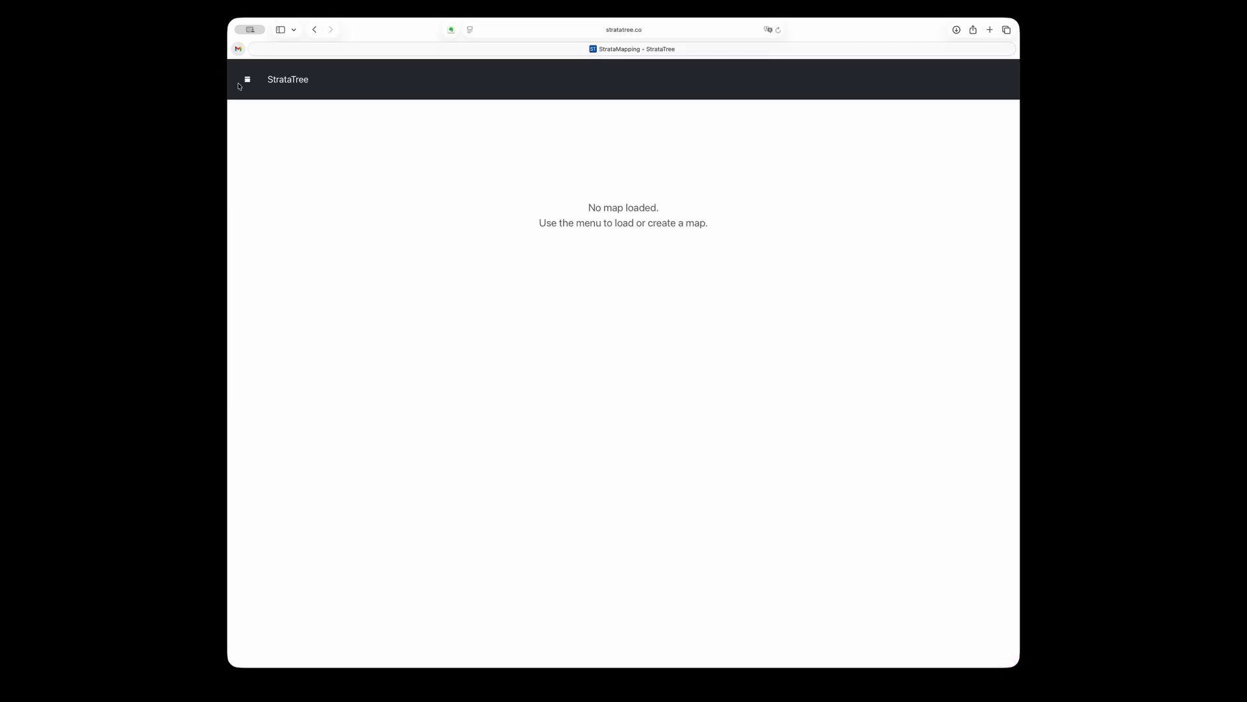
left_click(247, 80)
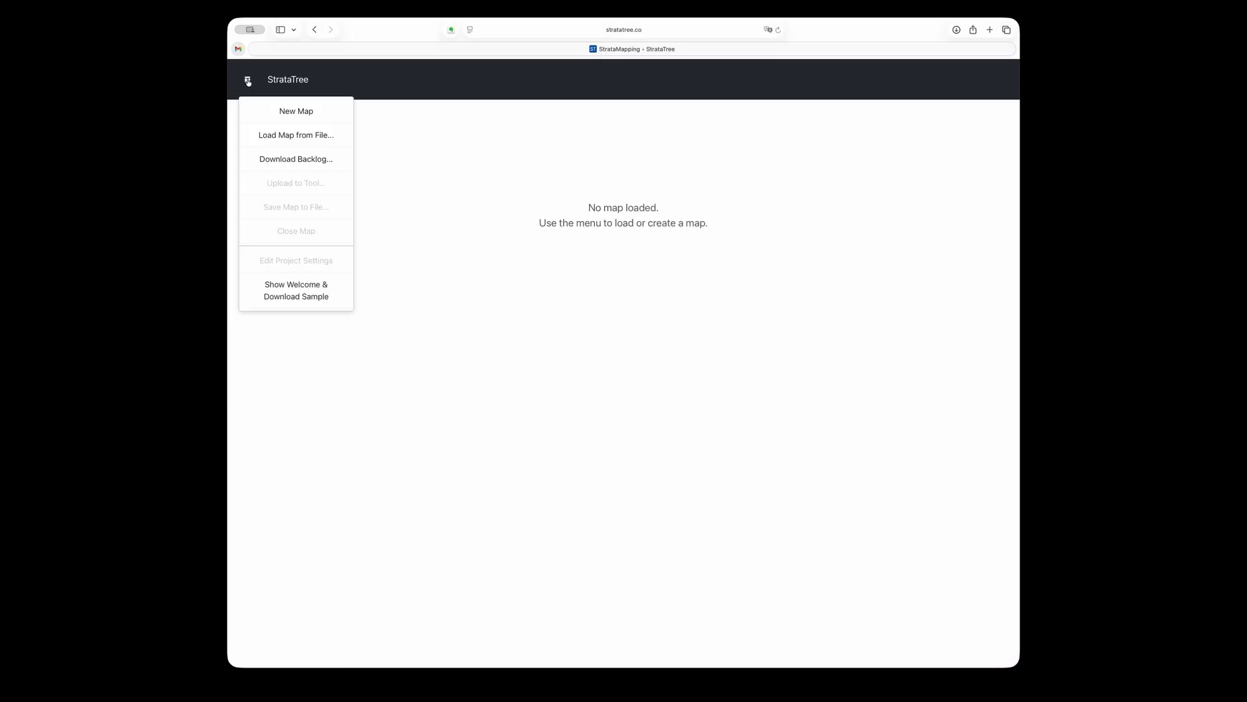
left_click(288, 157)
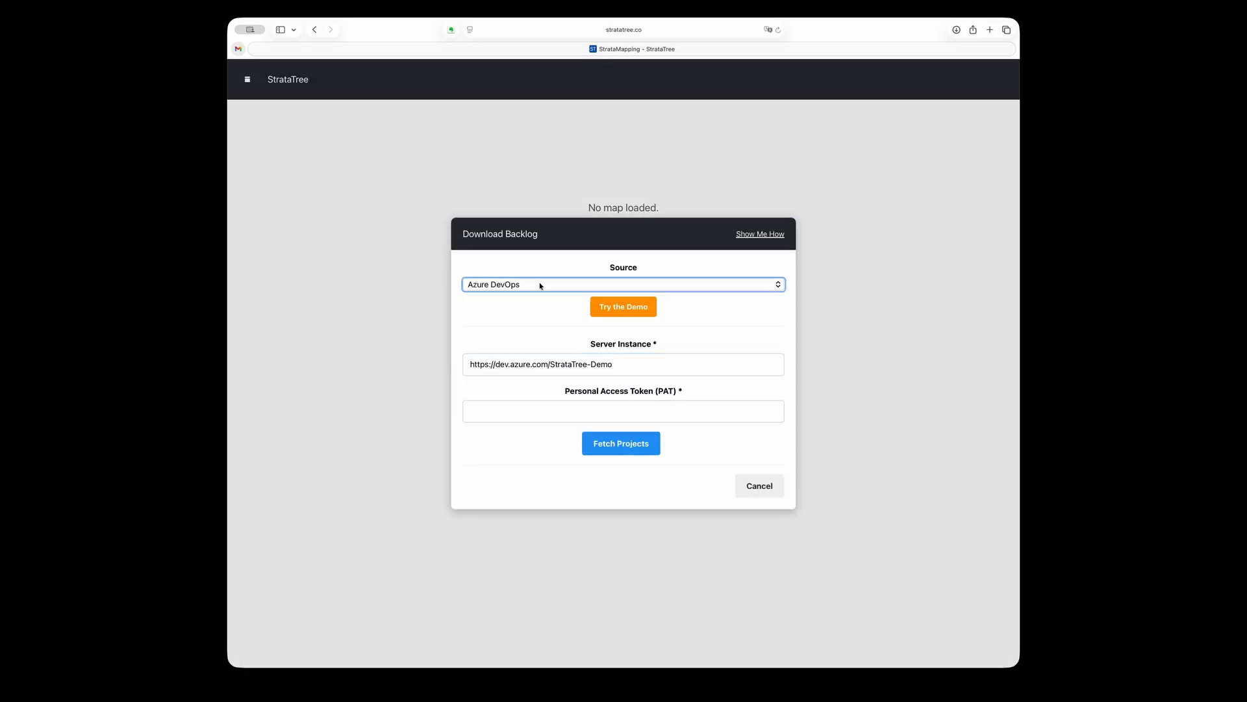
left_click(623, 304)
left_click(615, 399)
left_click(582, 437)
left_click(630, 435)
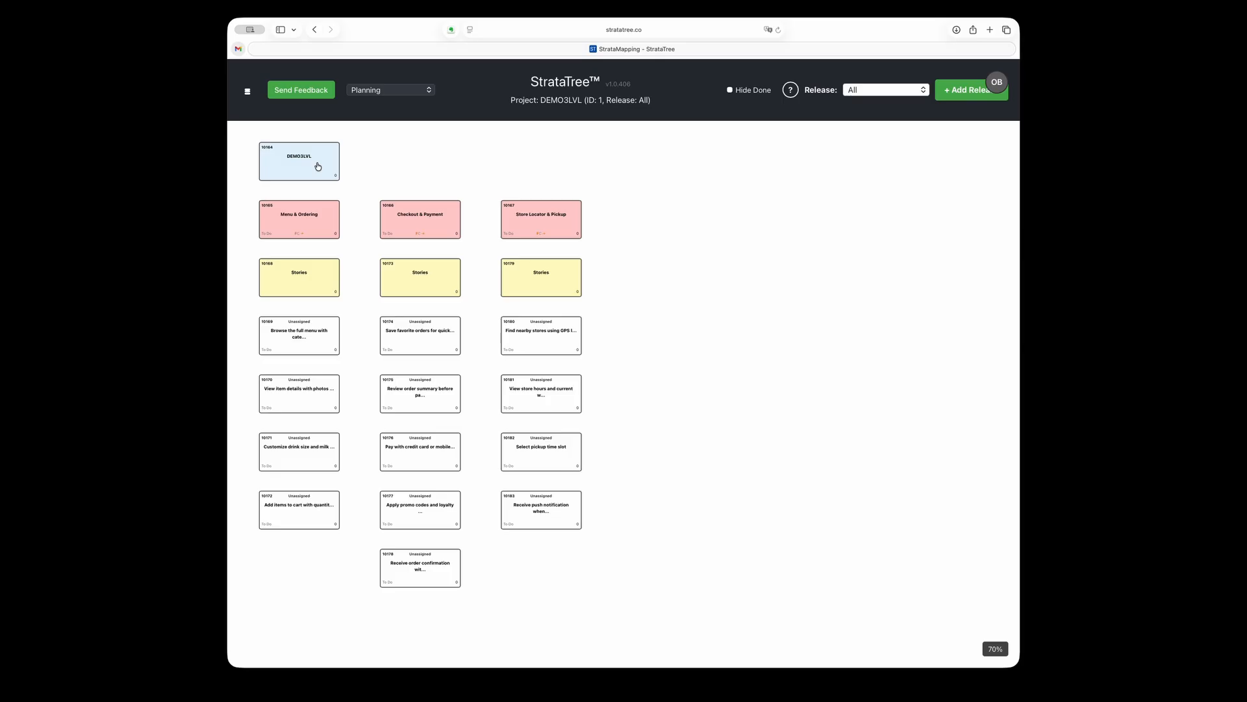
Add a new user to the map alongside DEMO3LVL and name it Customer
right_click(318, 167)
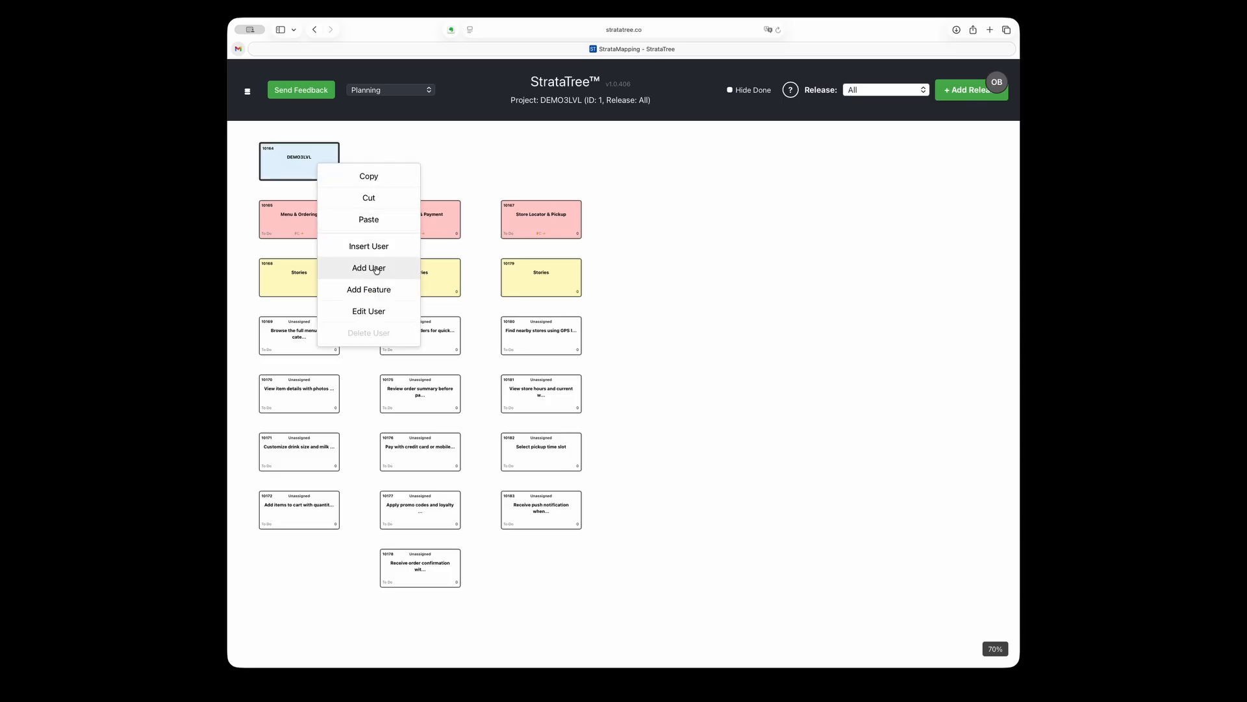
left_click(372, 267)
double_click(668, 159)
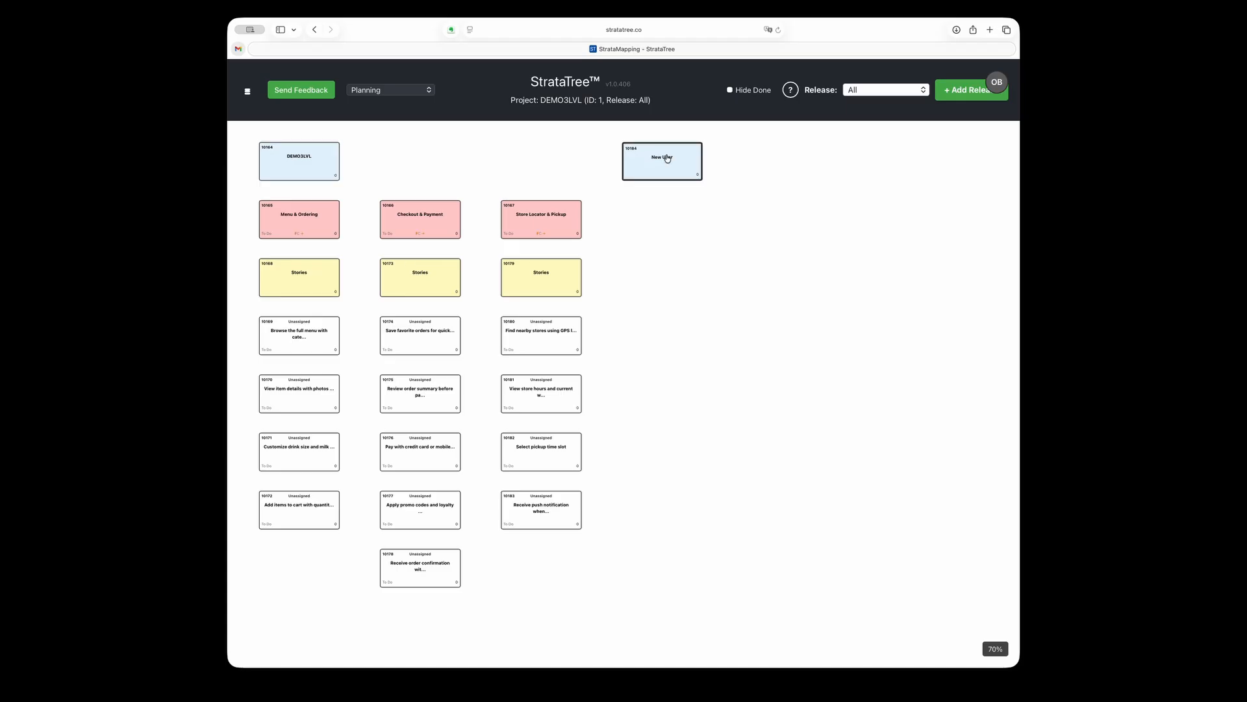
key("super+a")
key("BackSpace")
type("Customer")
left_click(742, 414)
Add a feature named Mobile Ordering under the Customer user
right_click(666, 172)
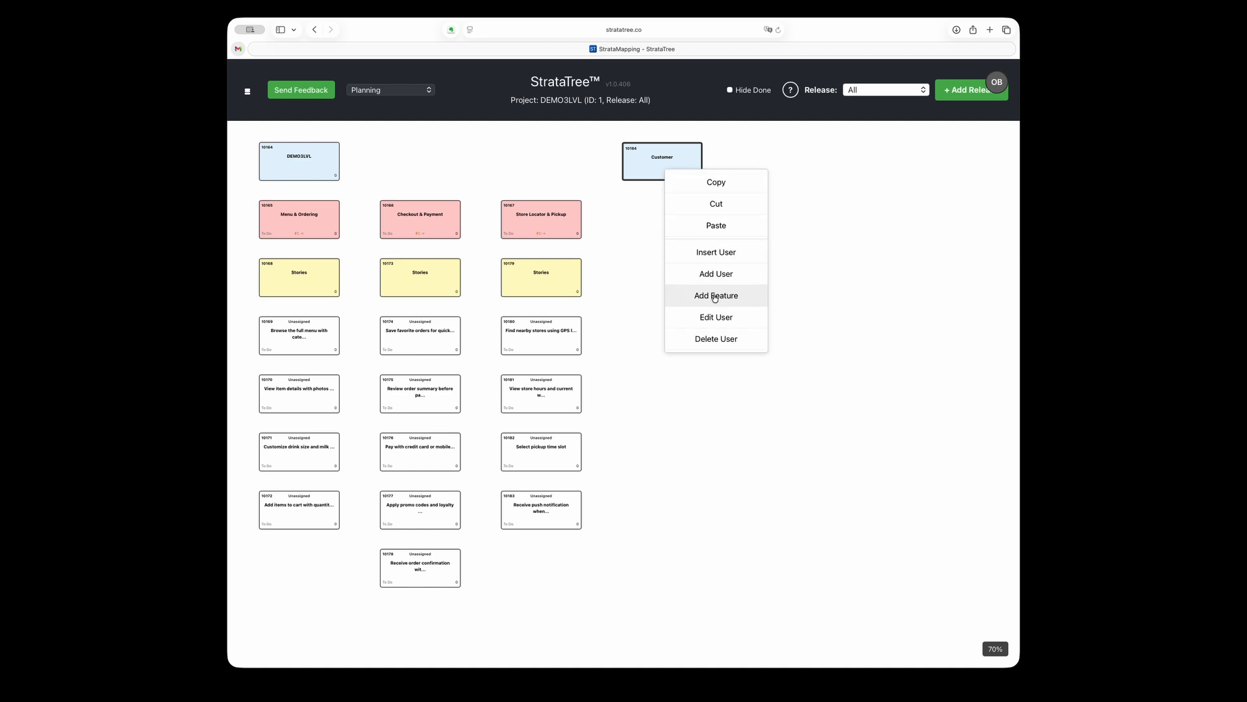
left_click(716, 295)
double_click(664, 217)
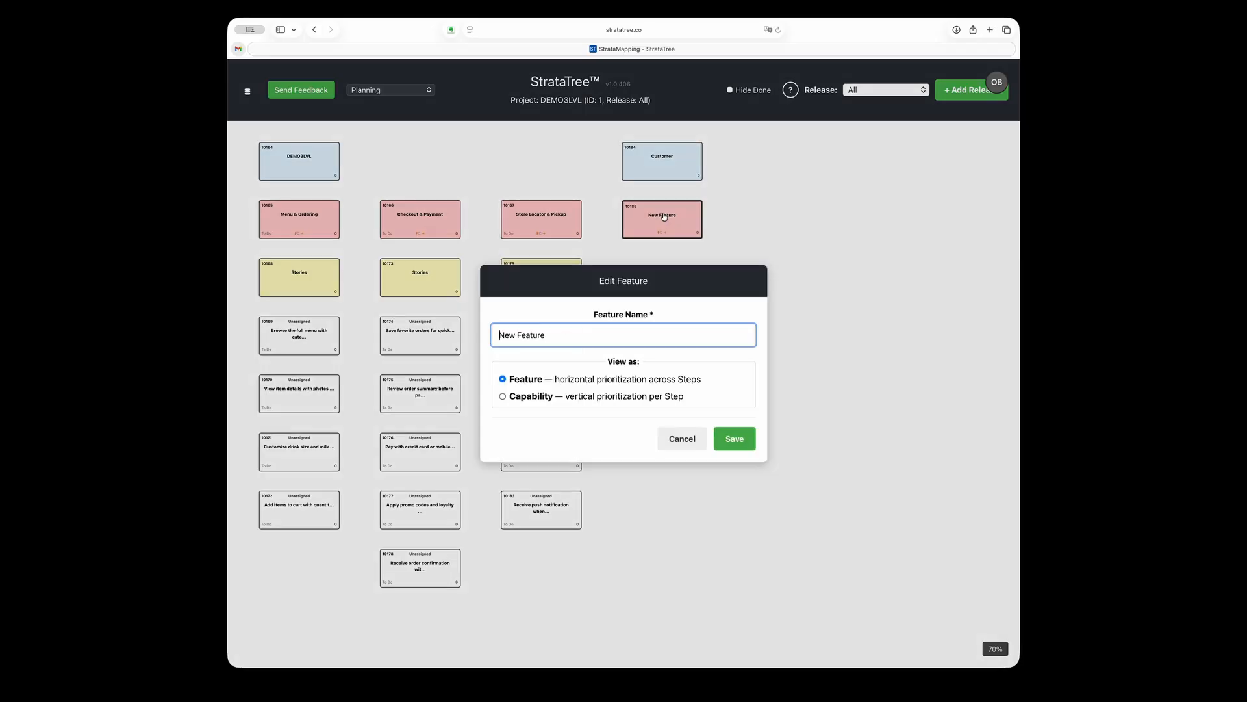
triple_click(554, 338)
type("Mobile Ordering")
left_click(742, 440)
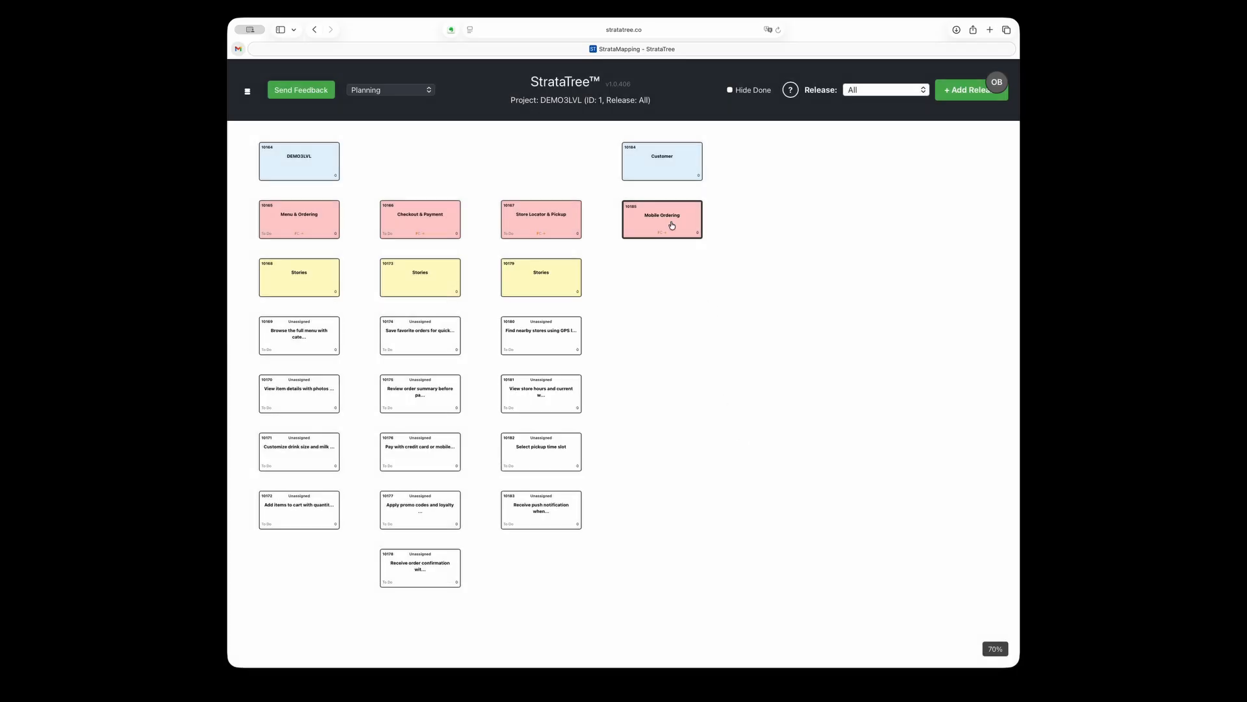
Add a step named "Select store to order from" under the Mobile Ordering feature
right_click(671, 226)
left_click(701, 346)
double_click(663, 276)
key("super+a")
type("Select store to order from")
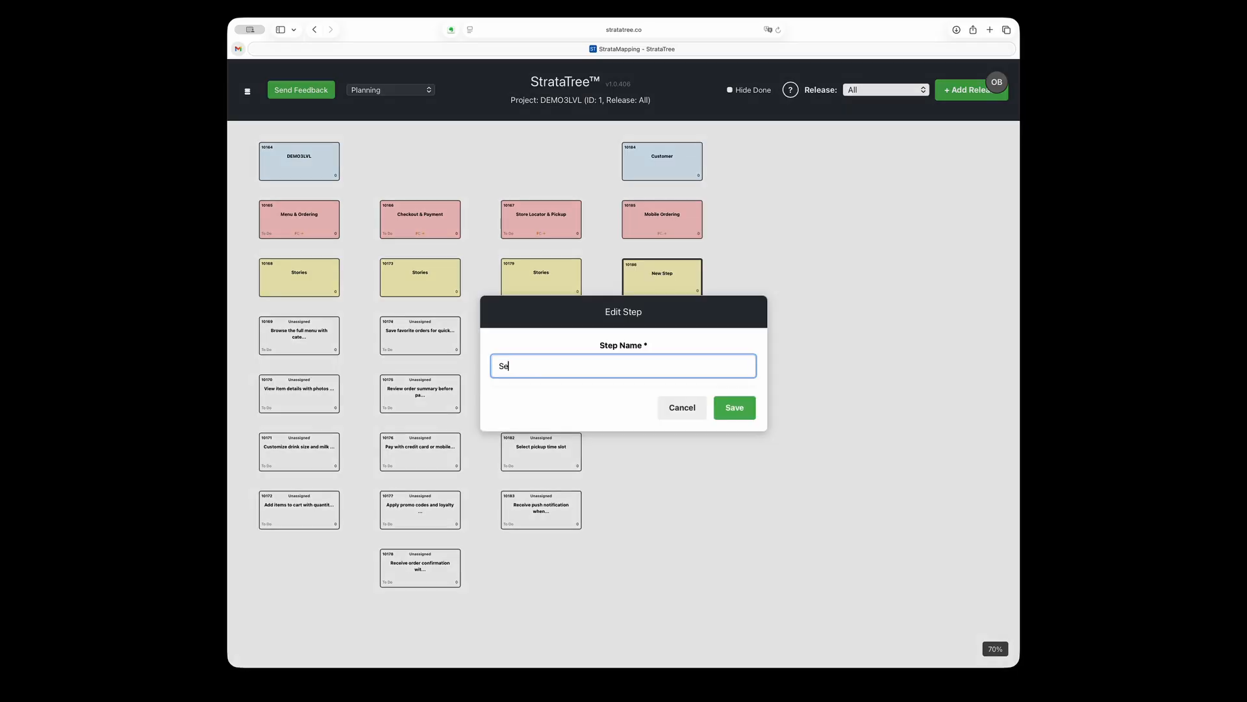
left_click(735, 408)
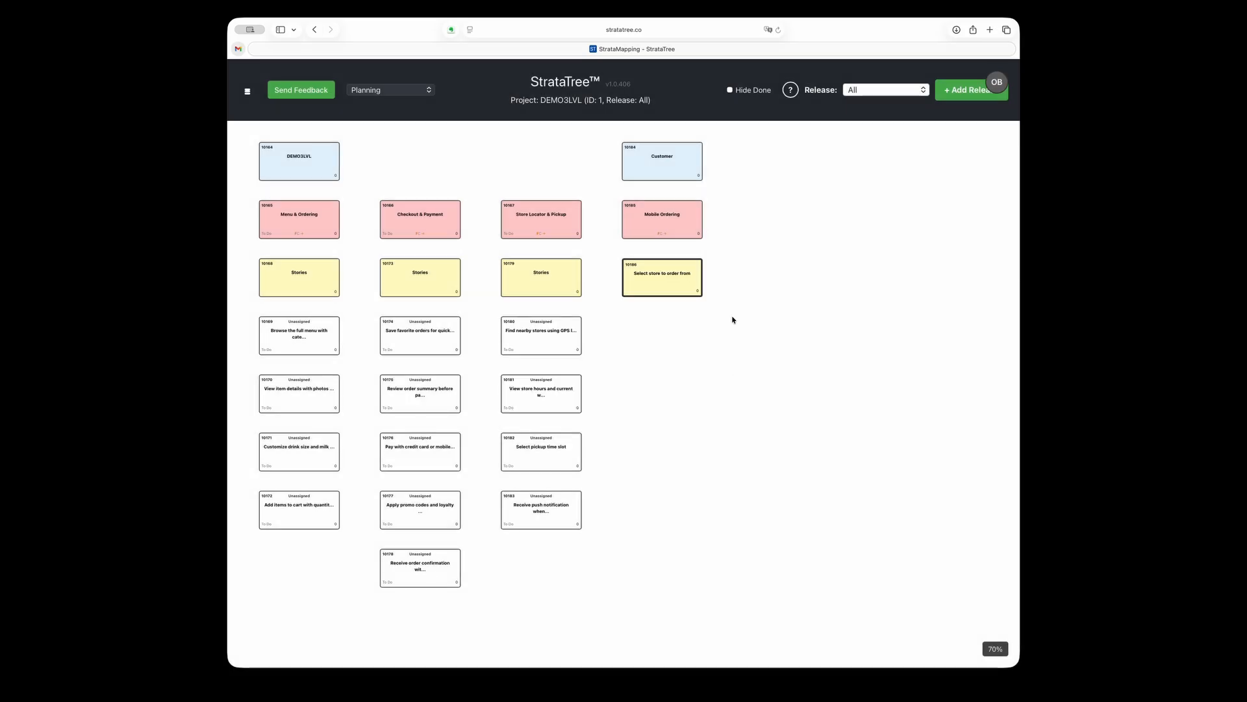
Add a step named "Select items to order" after "Select store to order from"
right_click(669, 284)
left_click(713, 390)
double_click(785, 278)
key("super+a")
type("Select items to order")
left_click(743, 412)
Add a step named "Complete the order" after "Select items to order"
right_click(791, 284)
left_click(840, 385)
double_click(903, 278)
key("super+a")
type("Complete the order")
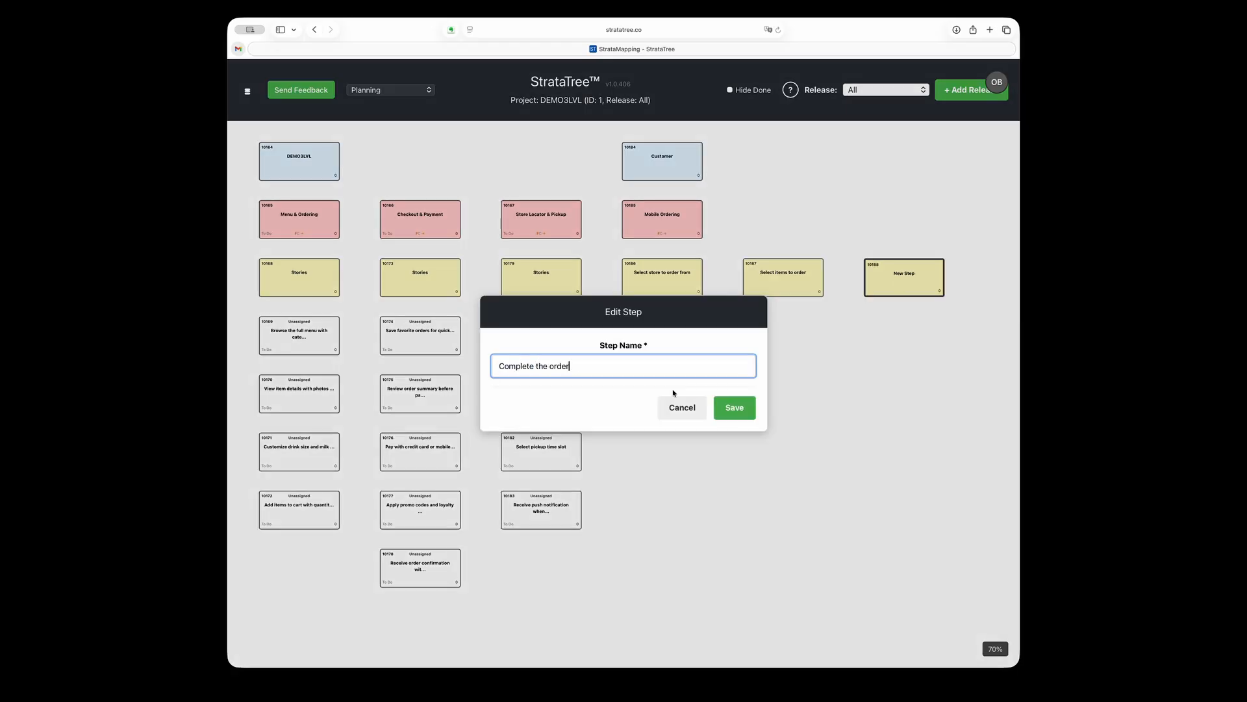
left_click(734, 408)
Move the nearby stores and store hours stories from Store Locator & Pickup to the "Select store to order from" step
left_click(522, 332)
left_click(552, 389, "shift")
left_click_drag(555, 342, 659, 323)
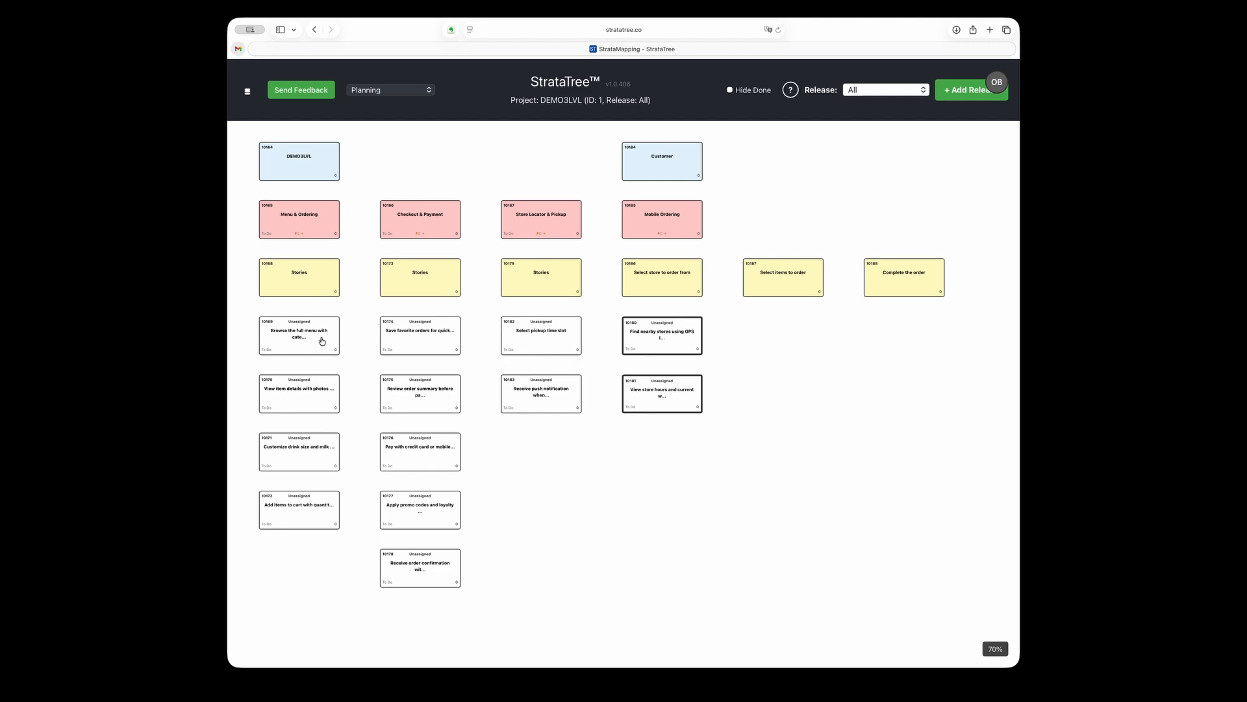
Move the four Menu & Ordering stories and the save favorite orders story to the "Select items to order" step
left_click(302, 343)
left_click(300, 397, "shift")
left_click(305, 455, "shift")
left_click(319, 507, "shift")
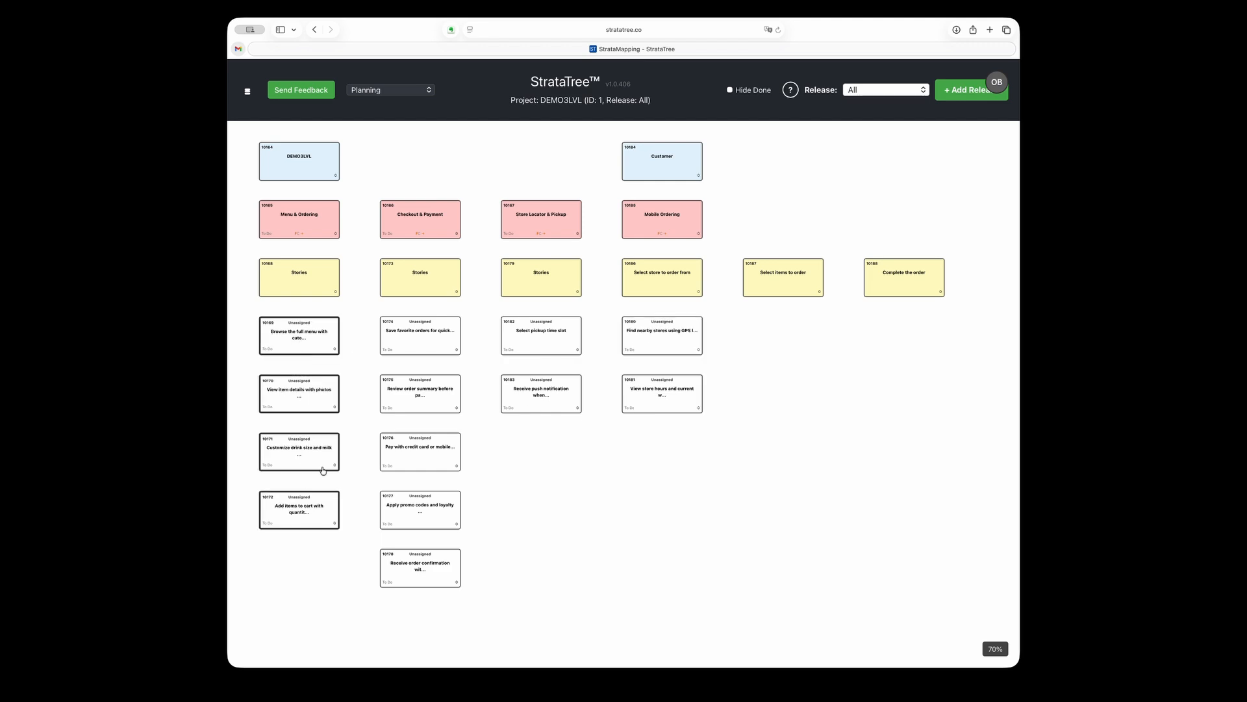
left_click_drag(305, 340, 783, 292)
left_click(421, 338)
left_click_drag(421, 338, 783, 523)
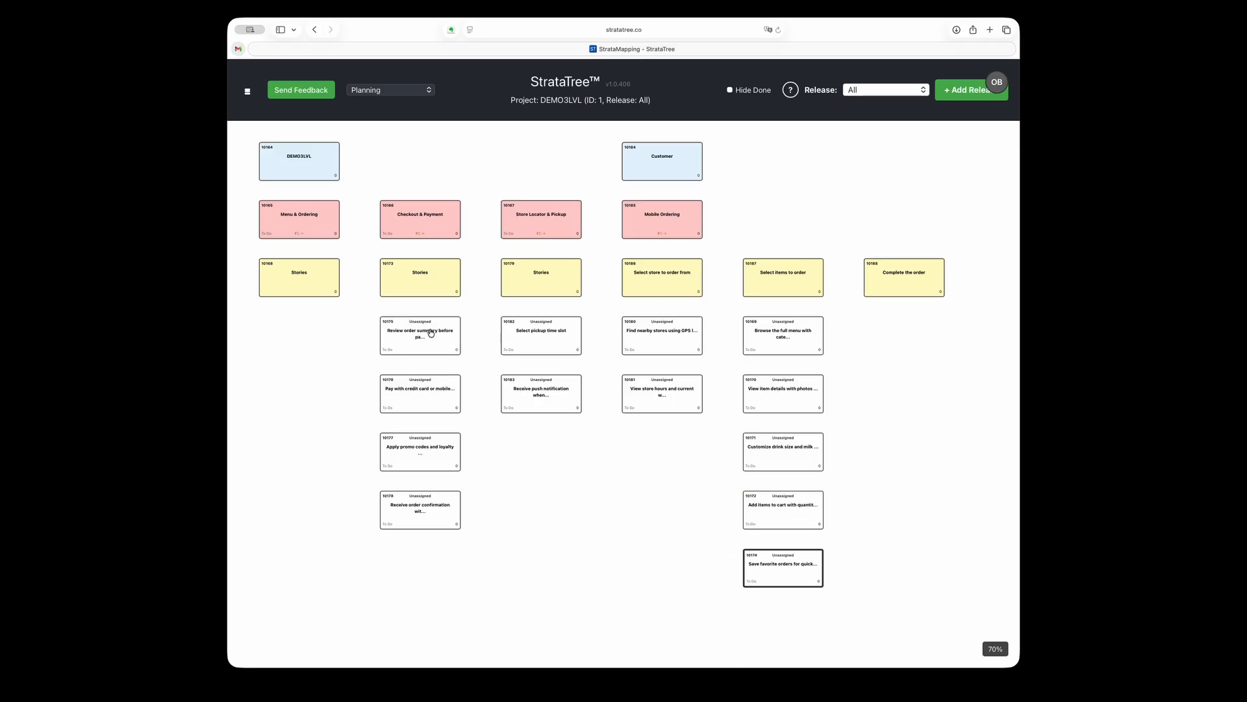
Move the remaining Checkout & Payment and Store Locator & Pickup stories to the "Complete the order" step
left_click(431, 335)
left_click(433, 393, "shift")
left_click(429, 452, "shift")
left_click(431, 507, "shift")
left_click_drag(431, 334, 904, 334)
left_click(538, 335)
left_click(545, 380, "shift")
left_click_drag(546, 333, 896, 520)
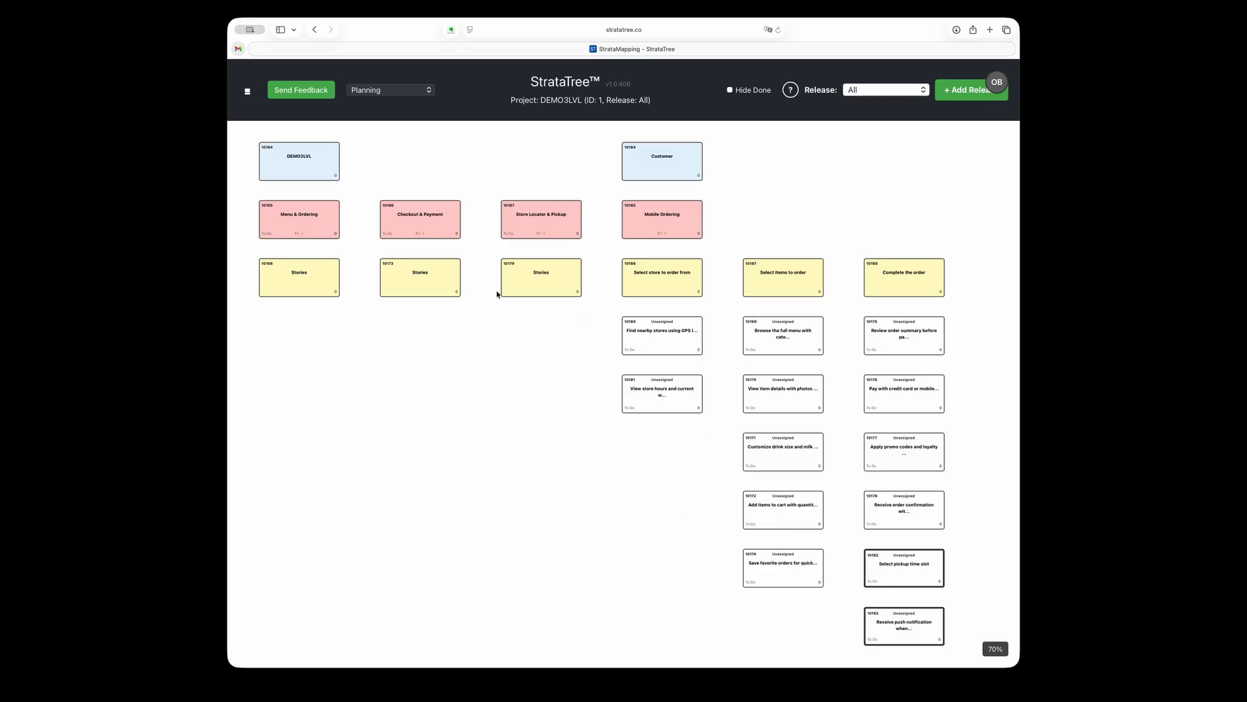
Cut the DEMO3LVL user from the map together with its emptied features and steps
left_click(294, 162)
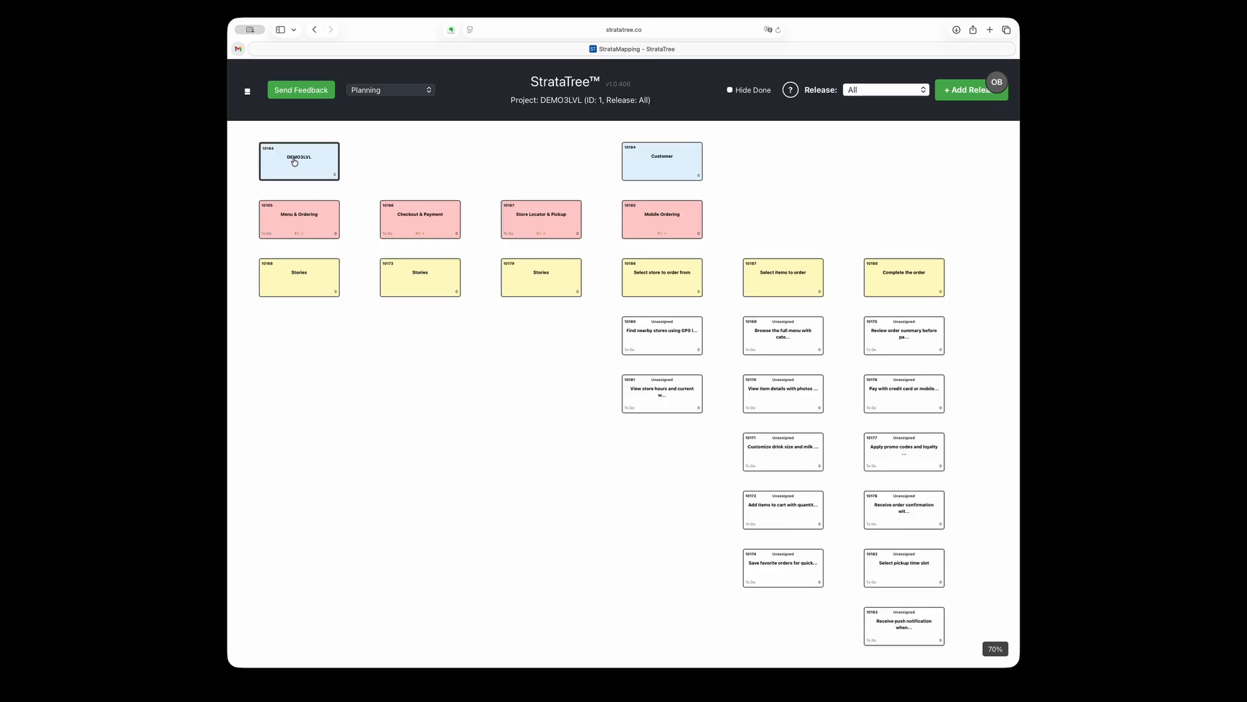
right_click(295, 162)
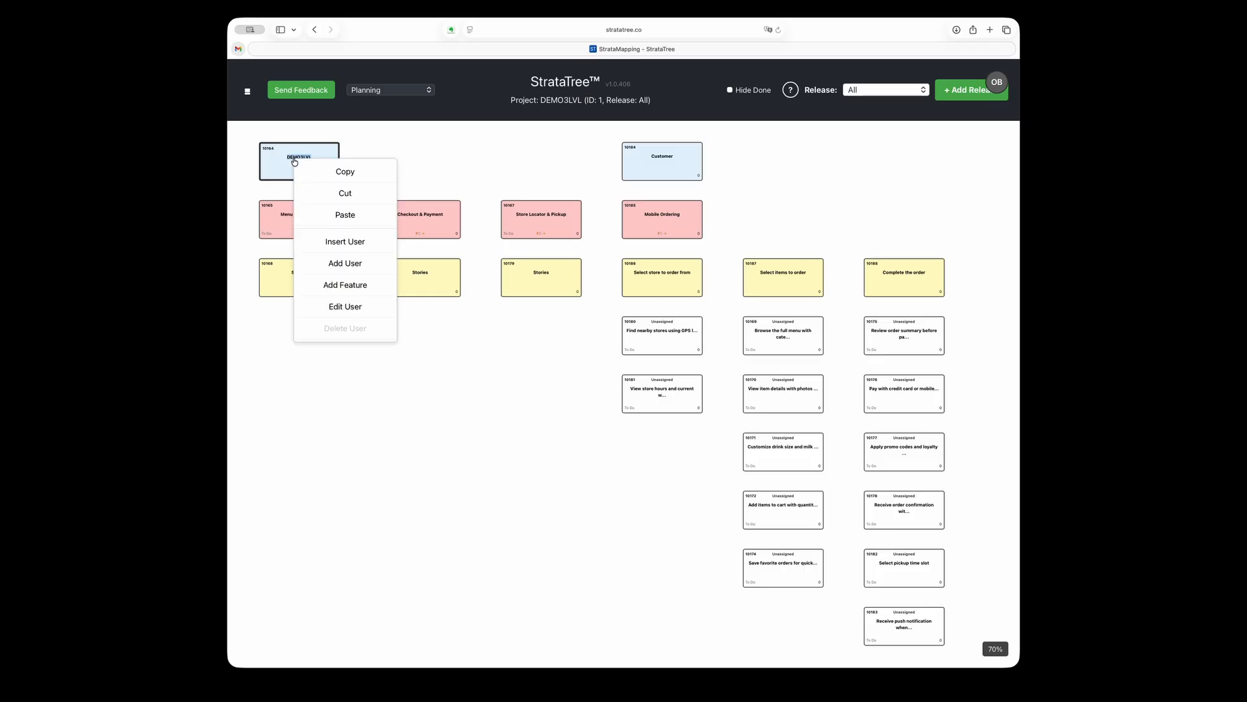
left_click(345, 193)
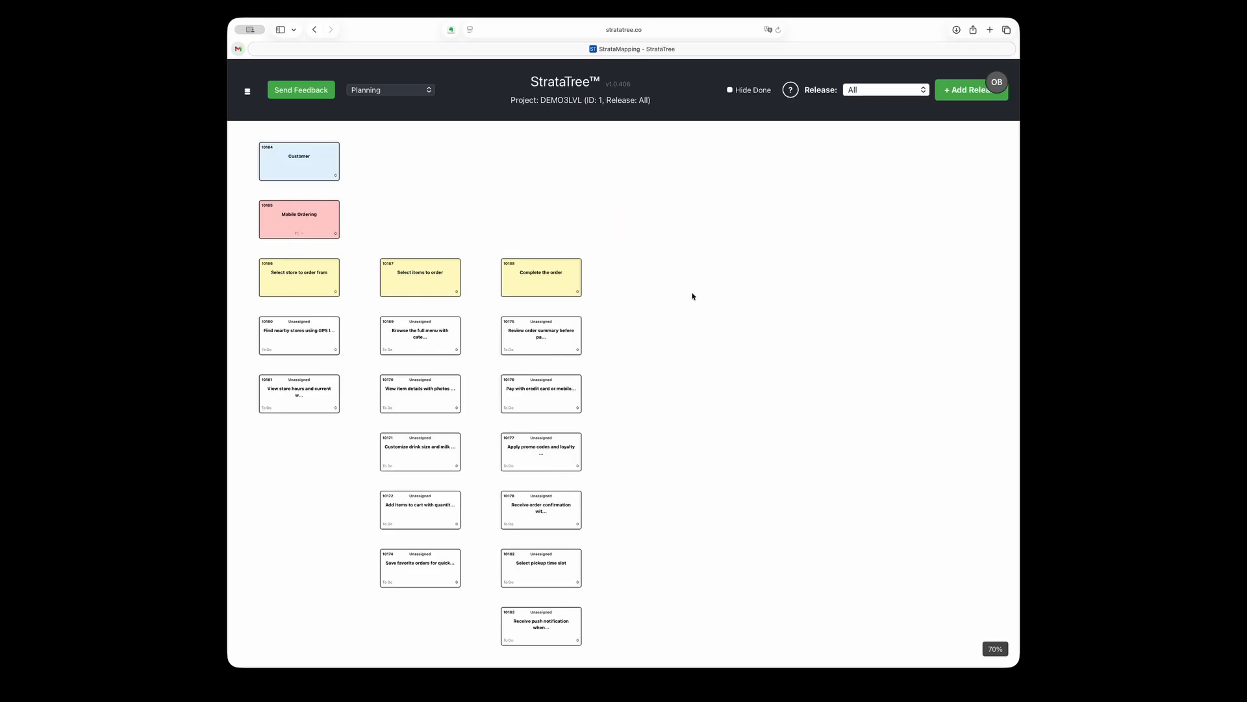
Add a release named v1 and keep the map filtered to all releases
scroll(687, 369, "down", 1)
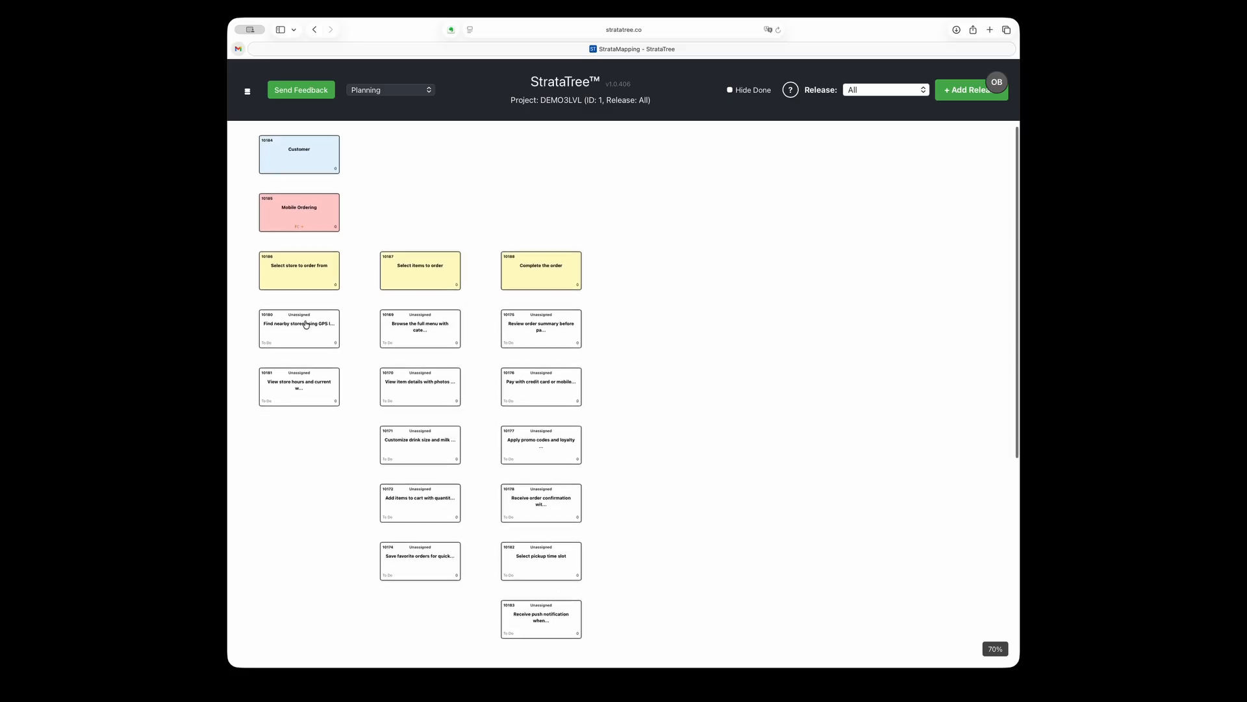
left_click(949, 92)
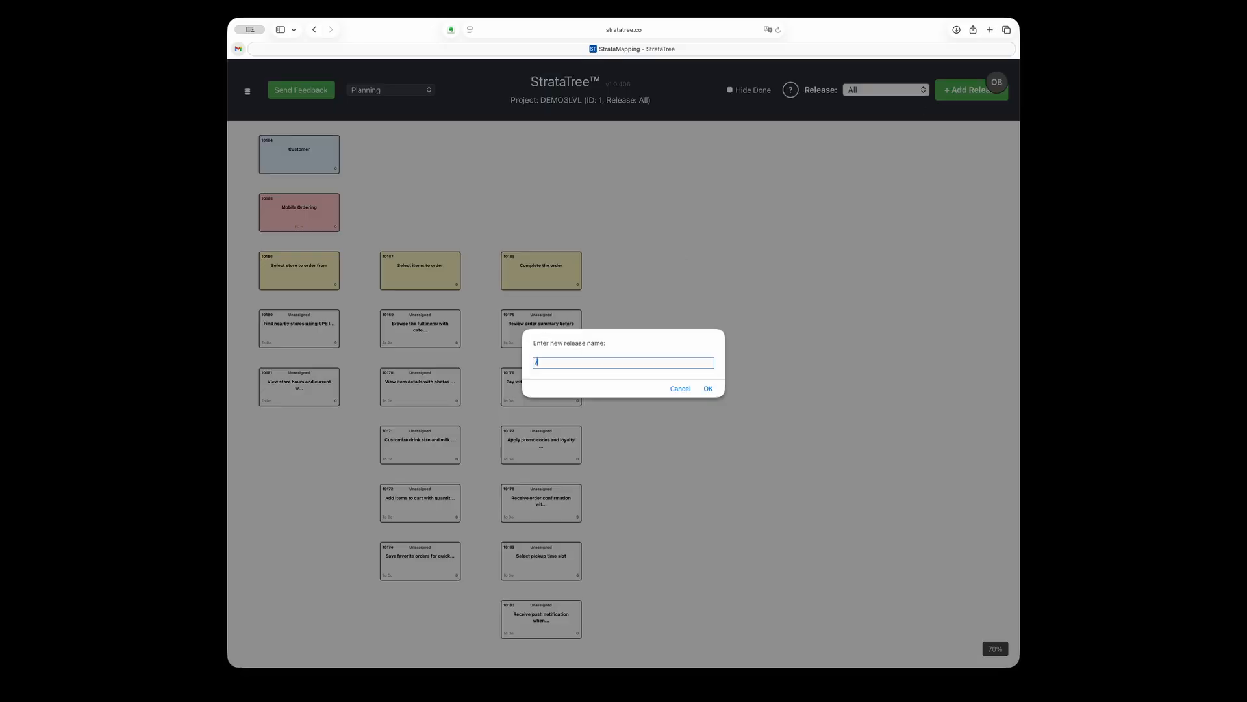
left_click(710, 390)
left_click(921, 93)
left_click(886, 79)
Assign both stories under "Select store to order from" to release v1
left_click(299, 332)
left_click(293, 402, "shift")
right_click(293, 402)
left_click(368, 487)
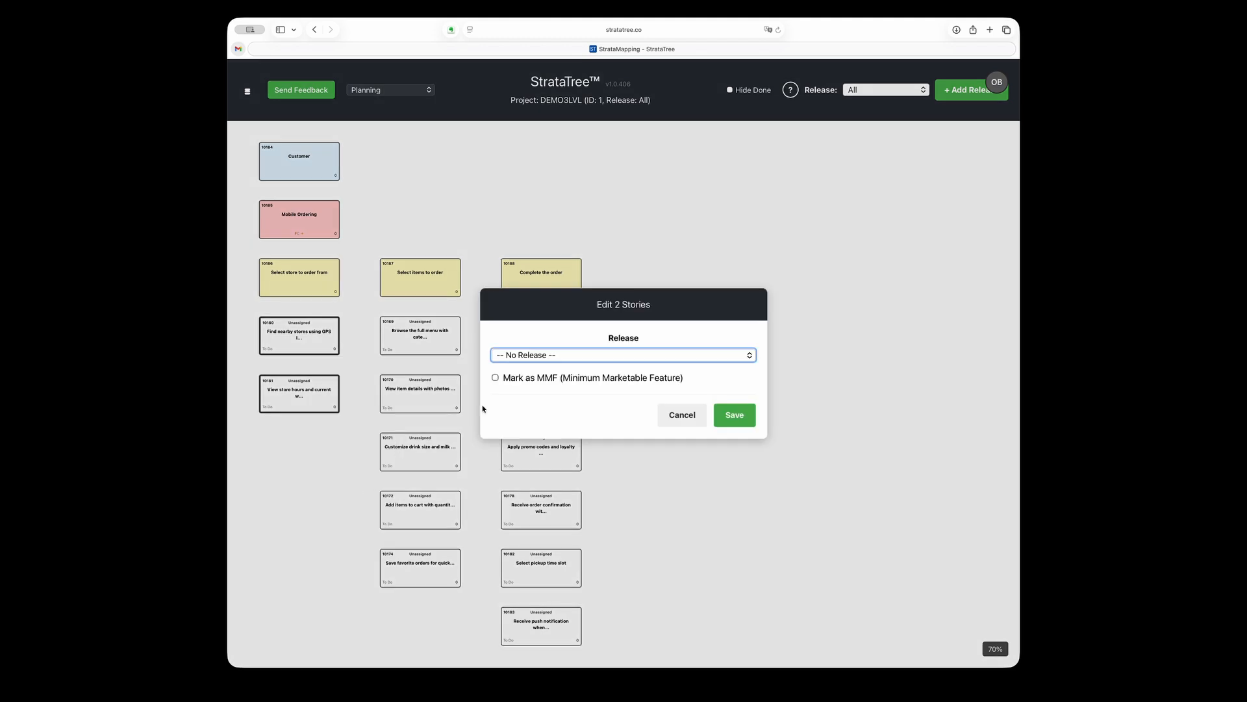
left_click(553, 355)
left_click(521, 367)
left_click(734, 415)
Assign all five stories under "Select items to order" to release v1
scroll(607, 450, "down", 5)
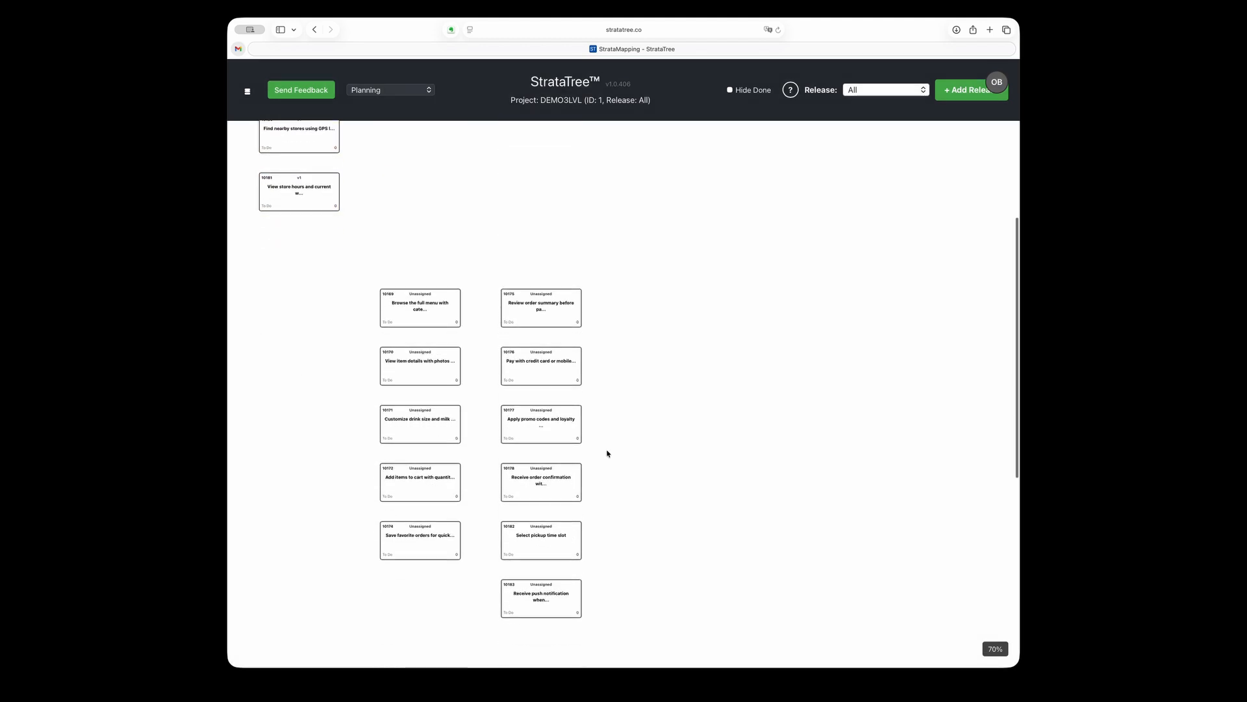
left_click(417, 286)
left_click(423, 515, "shift")
right_click(422, 515)
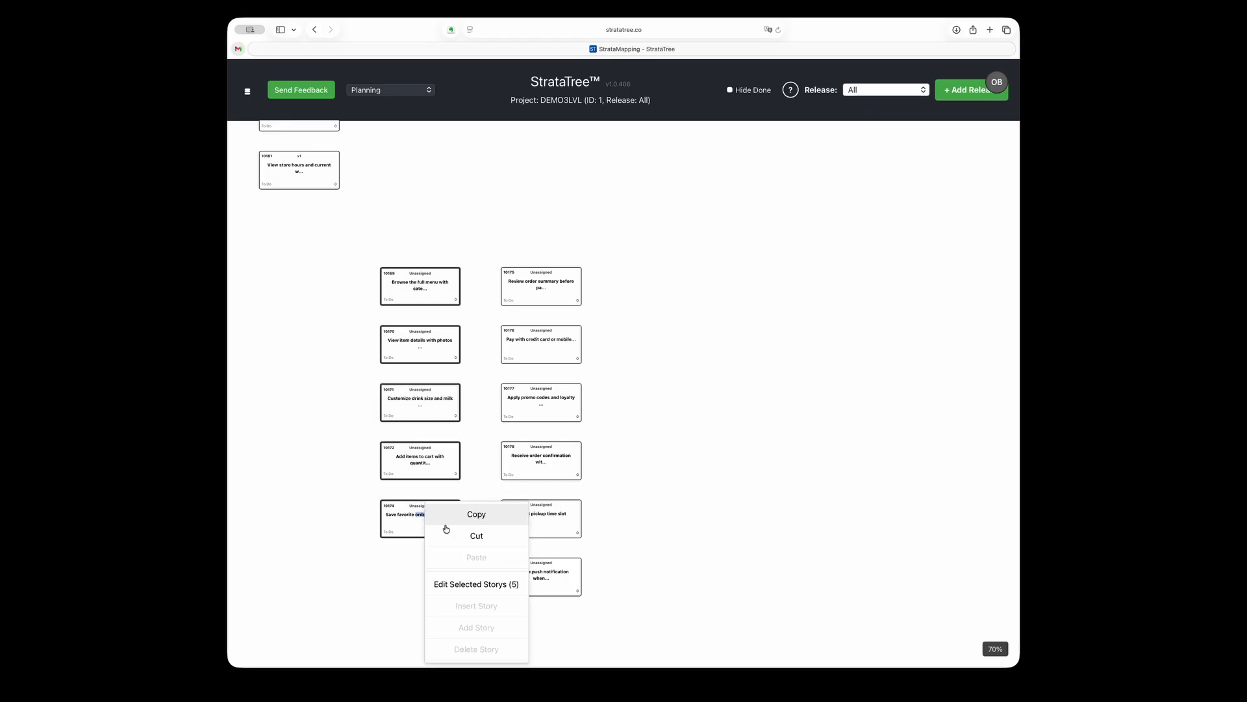
left_click(471, 583)
left_click(734, 414)
Assign all six stories under "Complete the order" to release v1
scroll(665, 465, "down", 10)
left_click(561, 218)
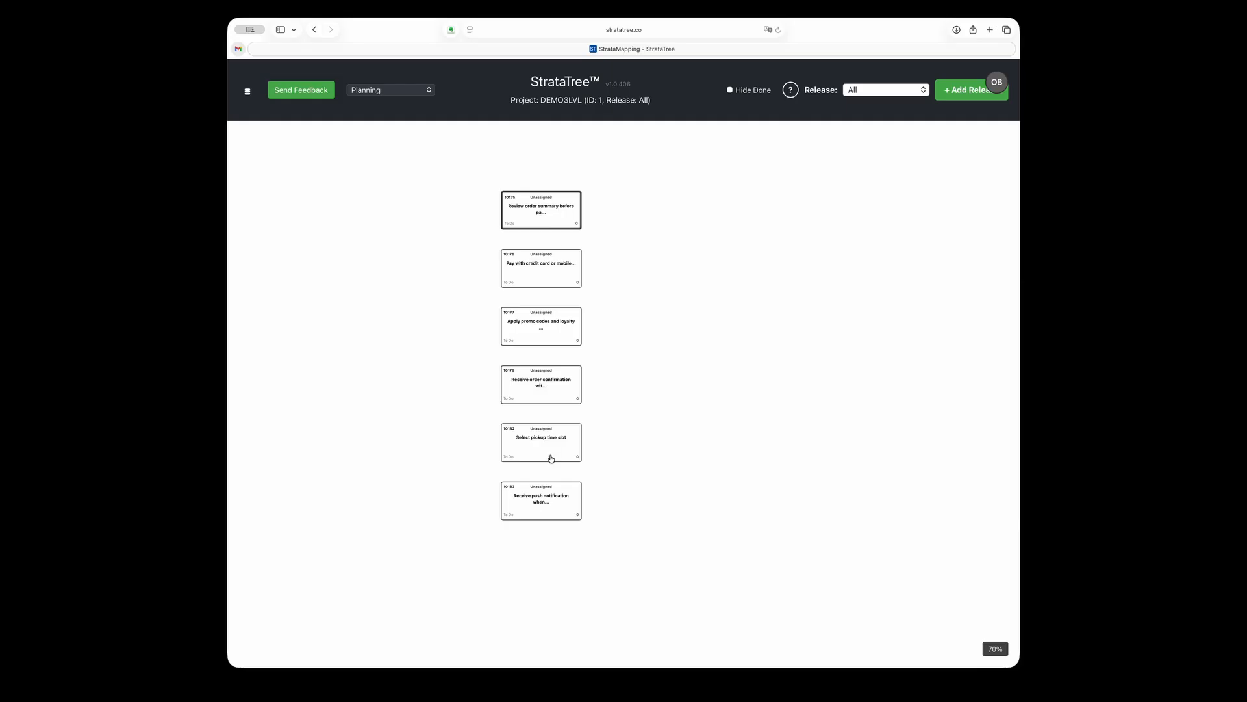
left_click(544, 503, "shift")
right_click(544, 502)
left_click(603, 584)
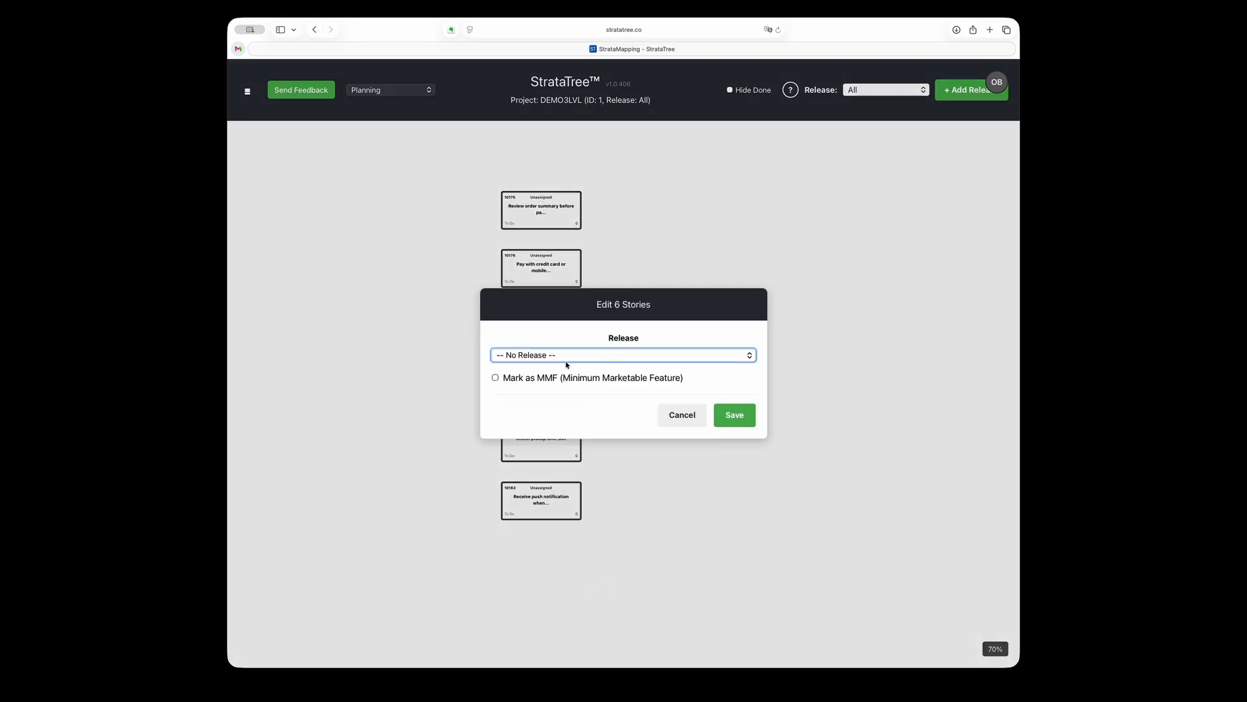
left_click(535, 362)
left_click(531, 373)
left_click(720, 416)
Move the customize drink size story below the add items to cart story under "Select items to order"
scroll(714, 303, "up", 10)
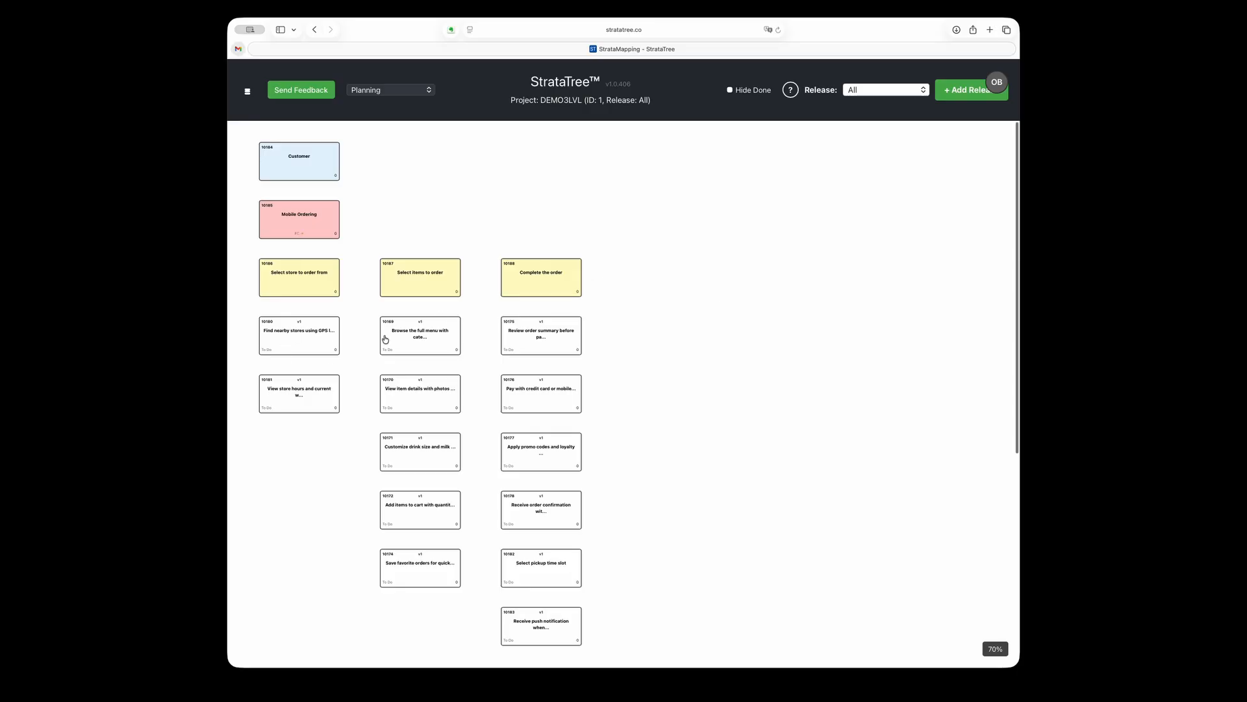
left_click_drag(421, 451, 424, 513)
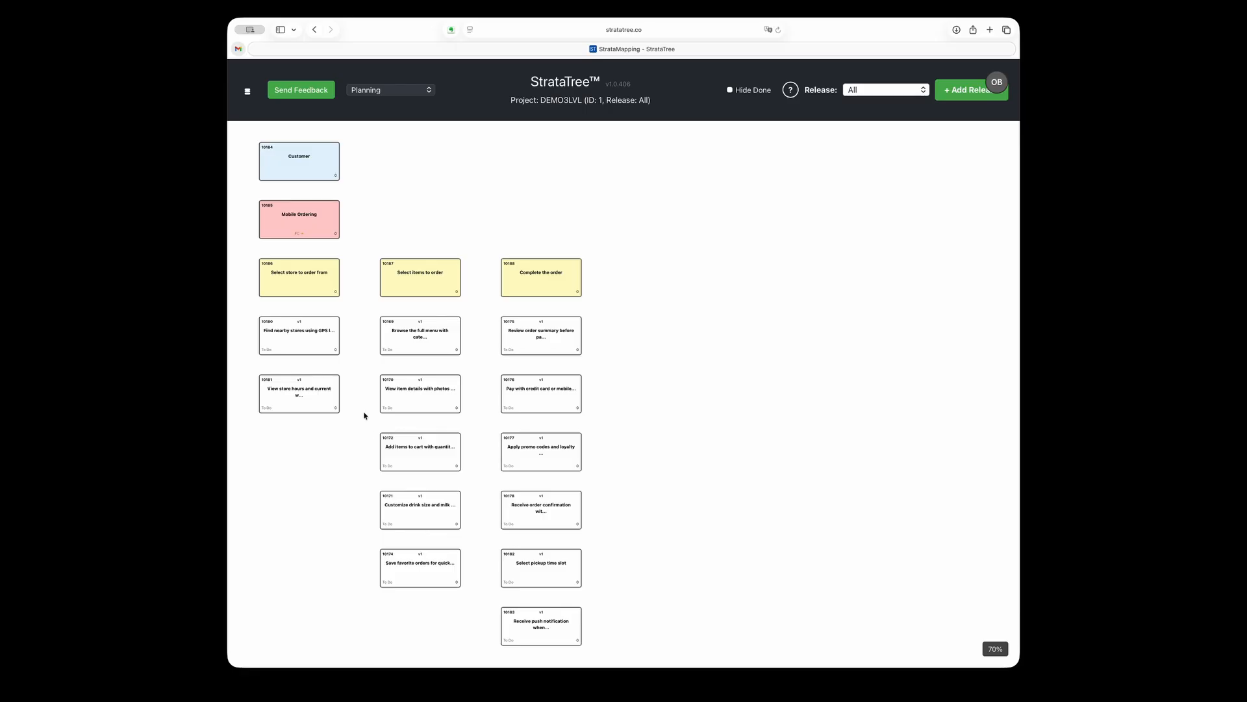
Mark the stories down to the store hours story and down to the add items to cart story as MMF
left_click_drag(307, 405, 310, 398)
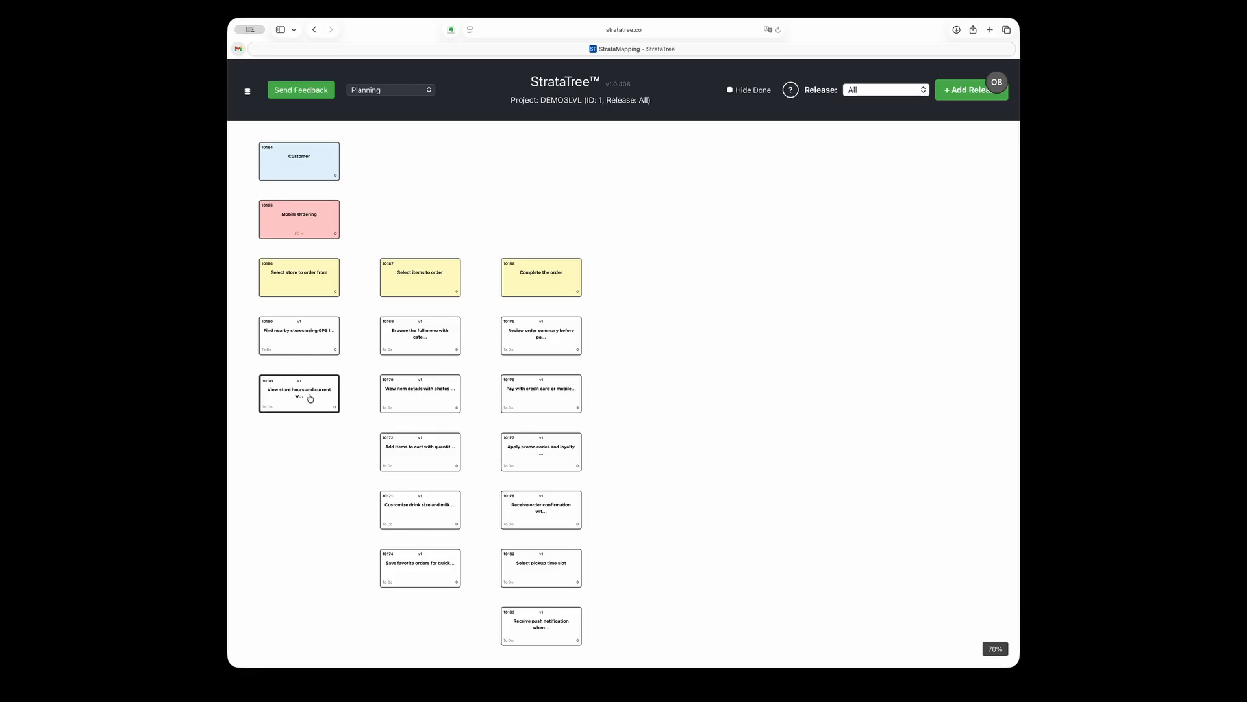
right_click(310, 399)
left_click(362, 542)
left_click(427, 459)
right_click(426, 459)
left_click(481, 604)
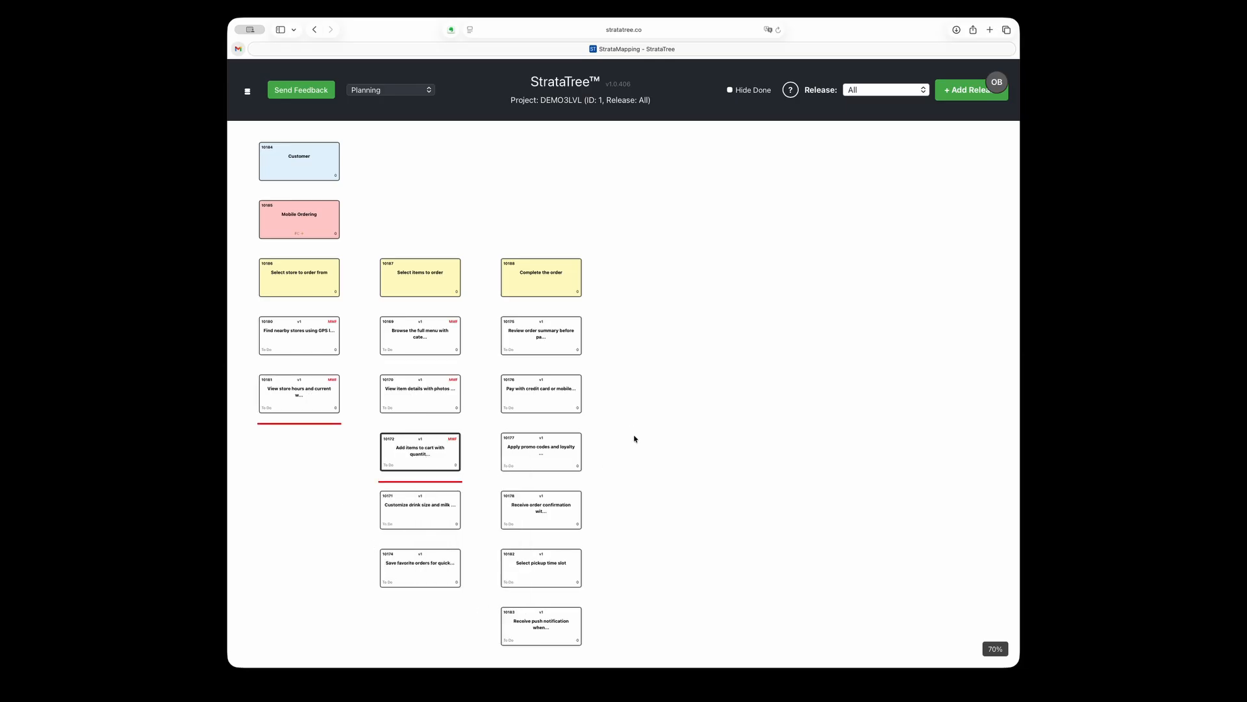
Move the promo codes story below the order confirmation story under "Complete the order"
scroll(634, 439, "down", 3)
left_click_drag(540, 352, 539, 284)
scroll(618, 443, "down", 5)
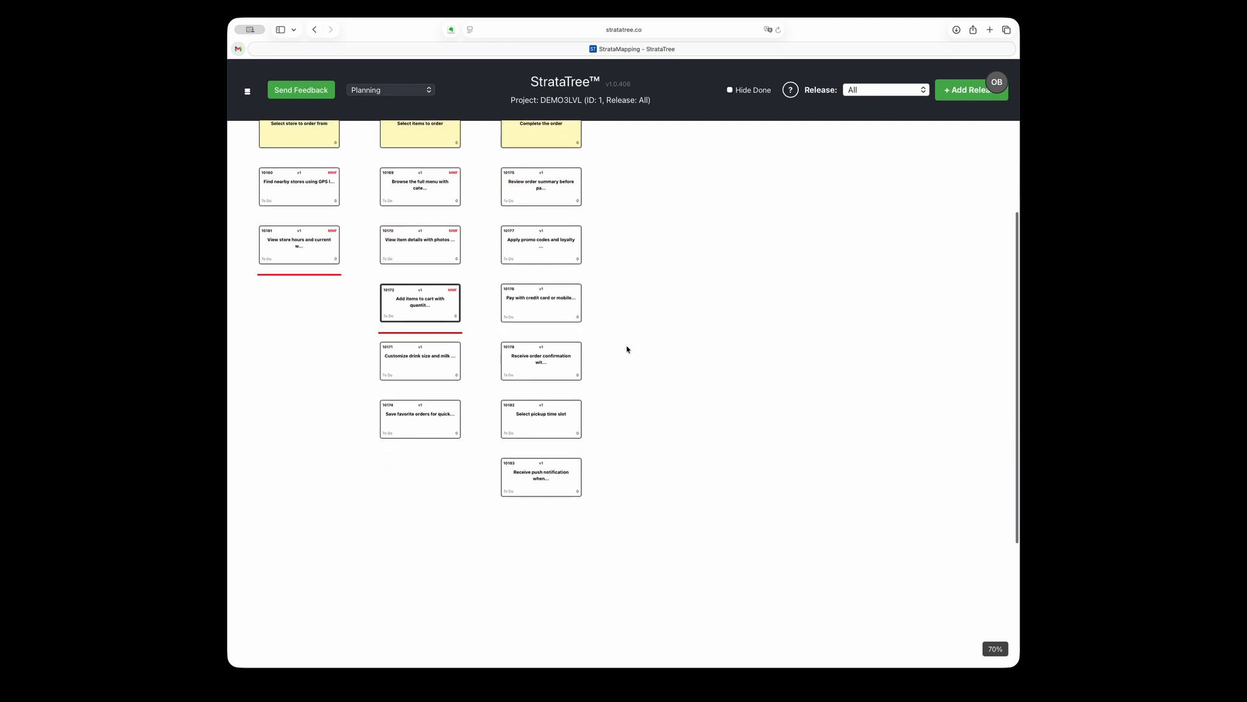
left_click_drag(536, 239, 538, 374)
Mark the stories under "Complete the order" down to the order confirmation story as MMF
scroll(659, 433, "down", 3)
scroll(659, 433, "down", 1)
left_click(546, 353)
right_click(546, 352)
left_click(617, 503)
scroll(693, 423, "up", 5)
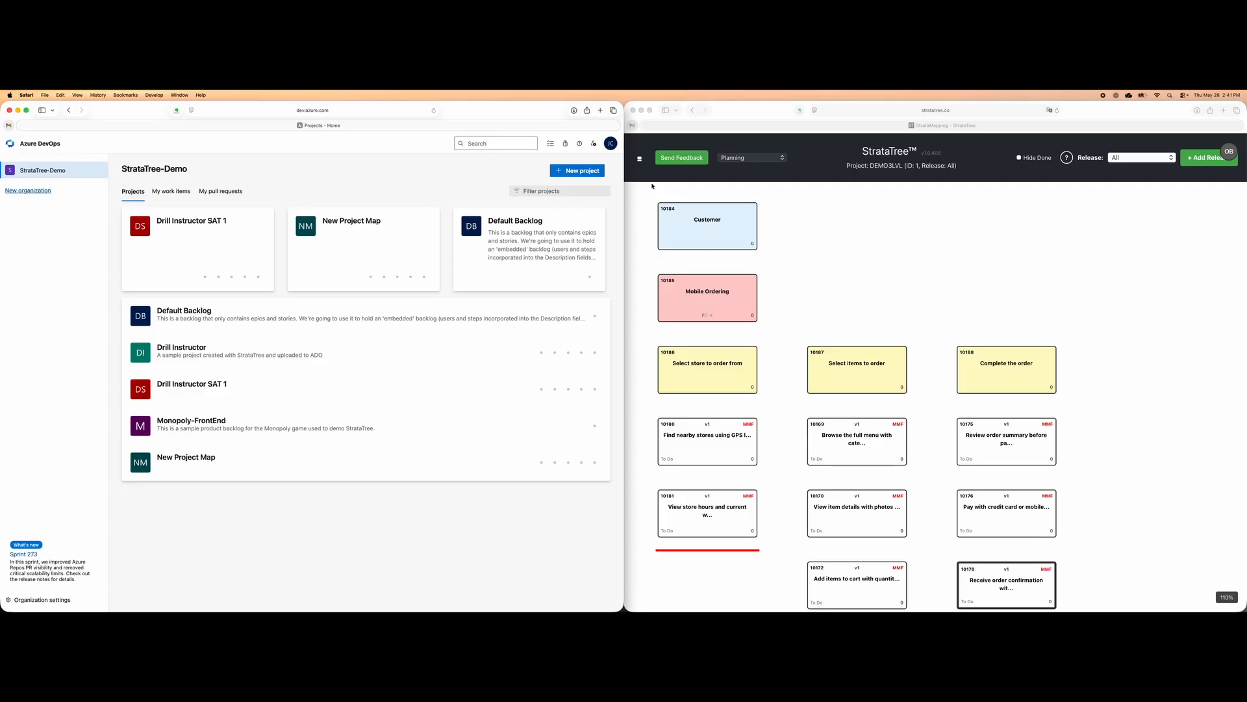
left_click(246, 91)
left_click(676, 240)
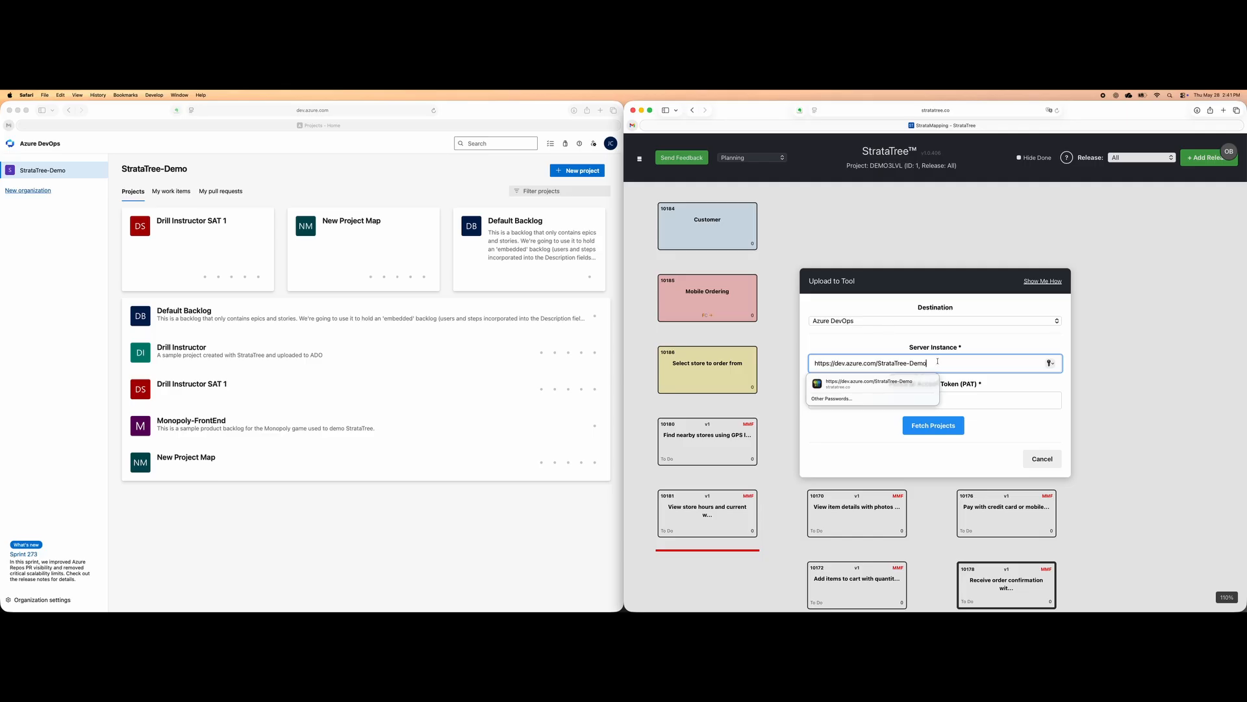
key("Escape")
left_click(918, 401)
left_click(838, 423)
left_click(945, 429)
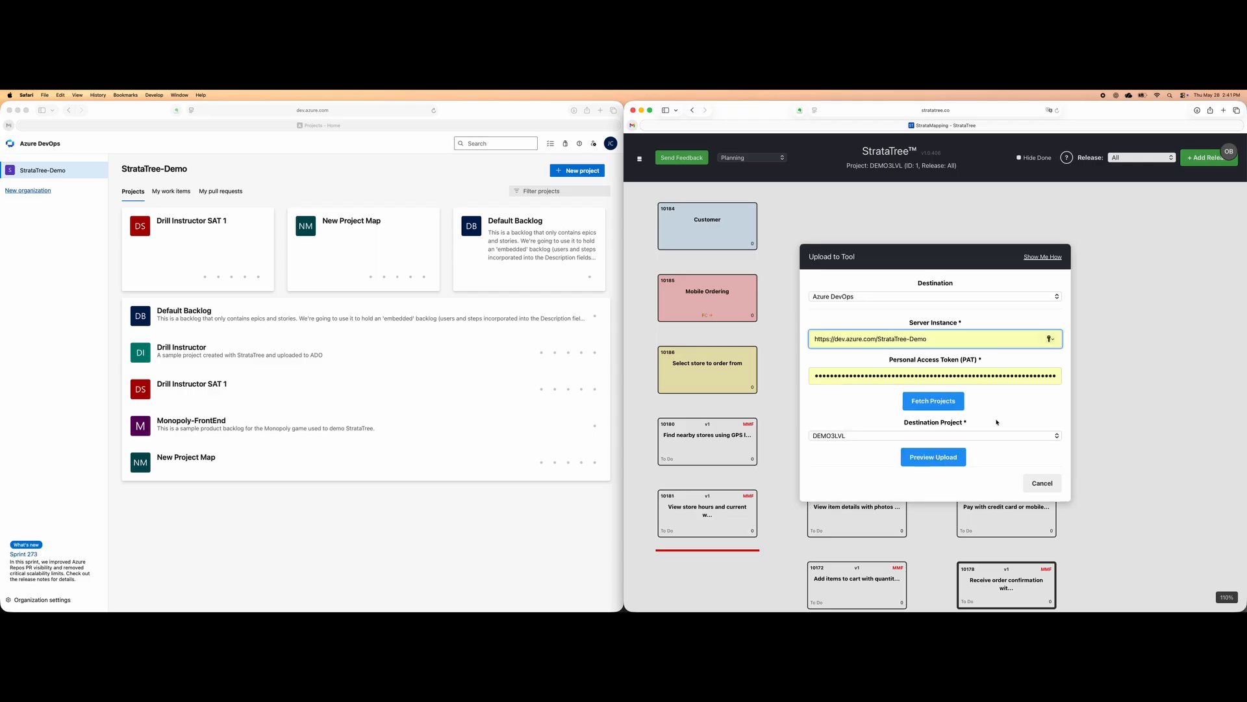
Preview the upload to the DEMO3LVL destination project, upload the map to it and close the upload dialog
scroll(965, 449, "down", 1)
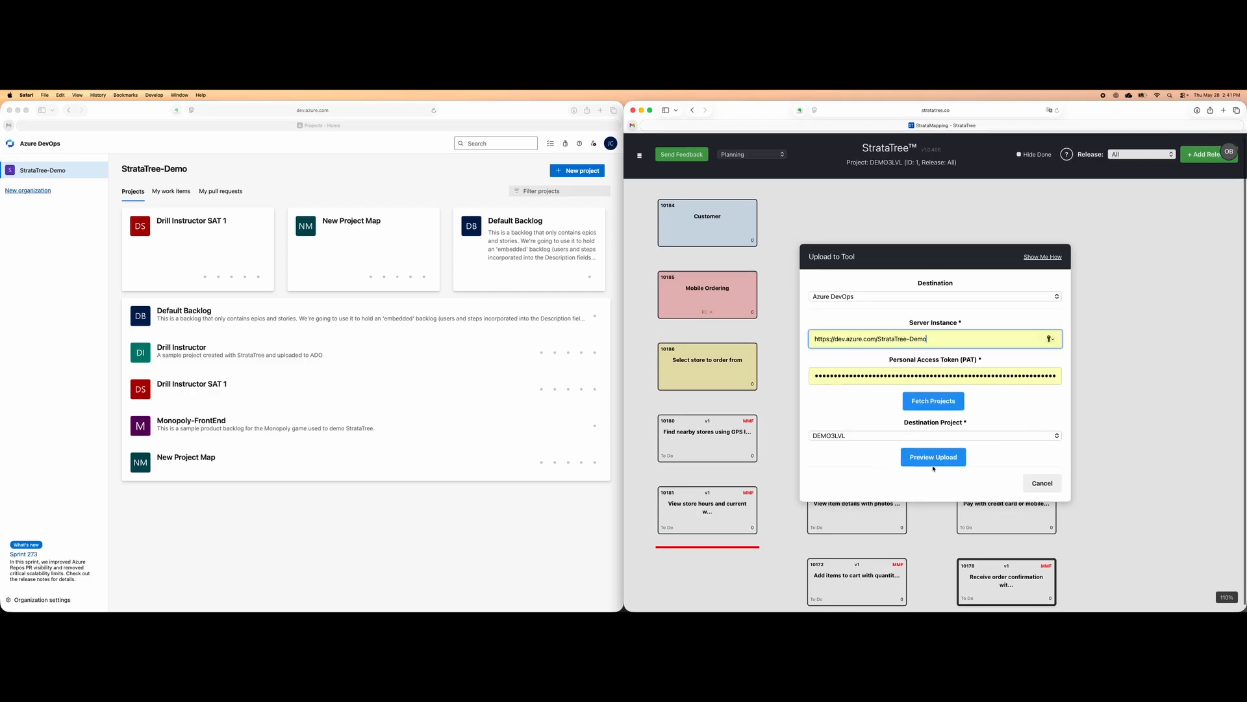
left_click(940, 459)
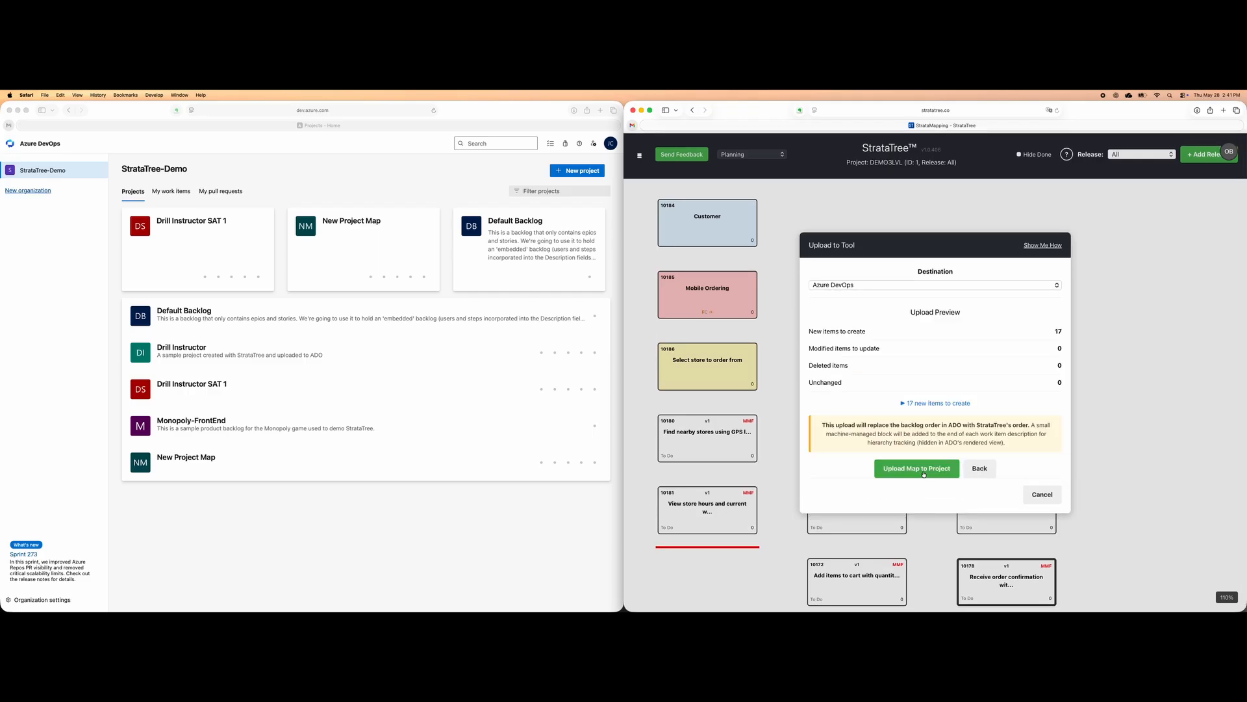
left_click(924, 473)
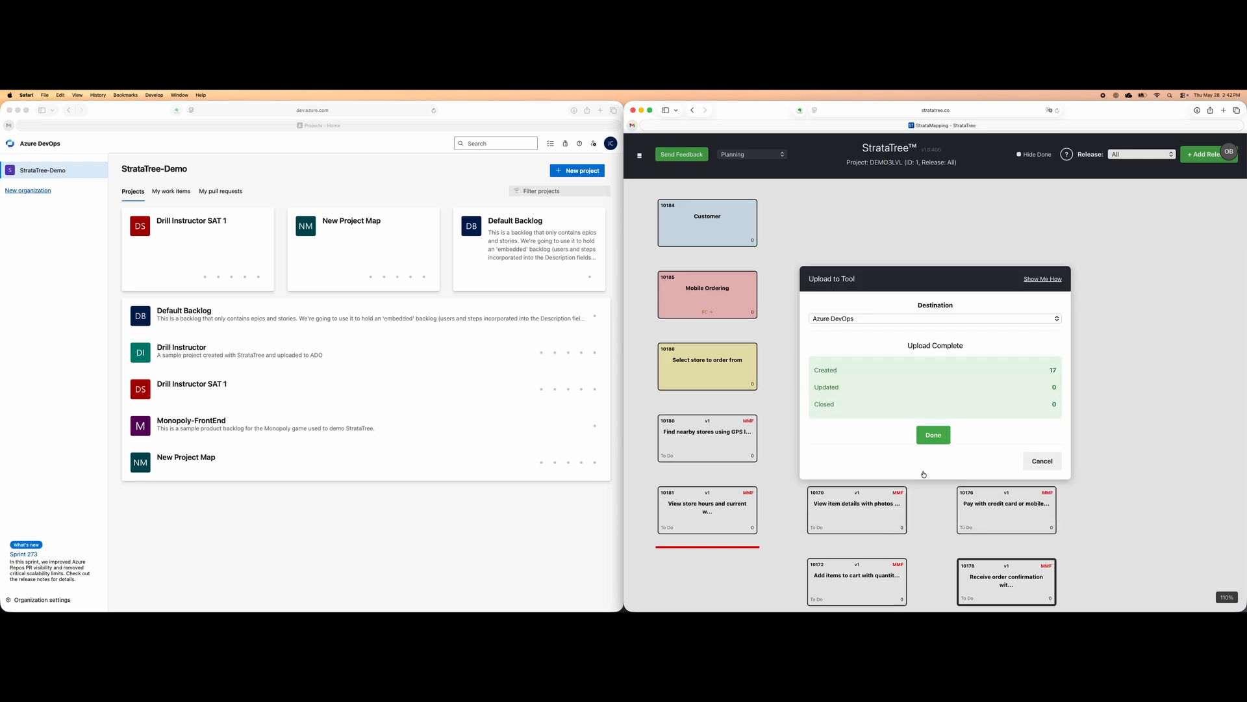
left_click(933, 436)
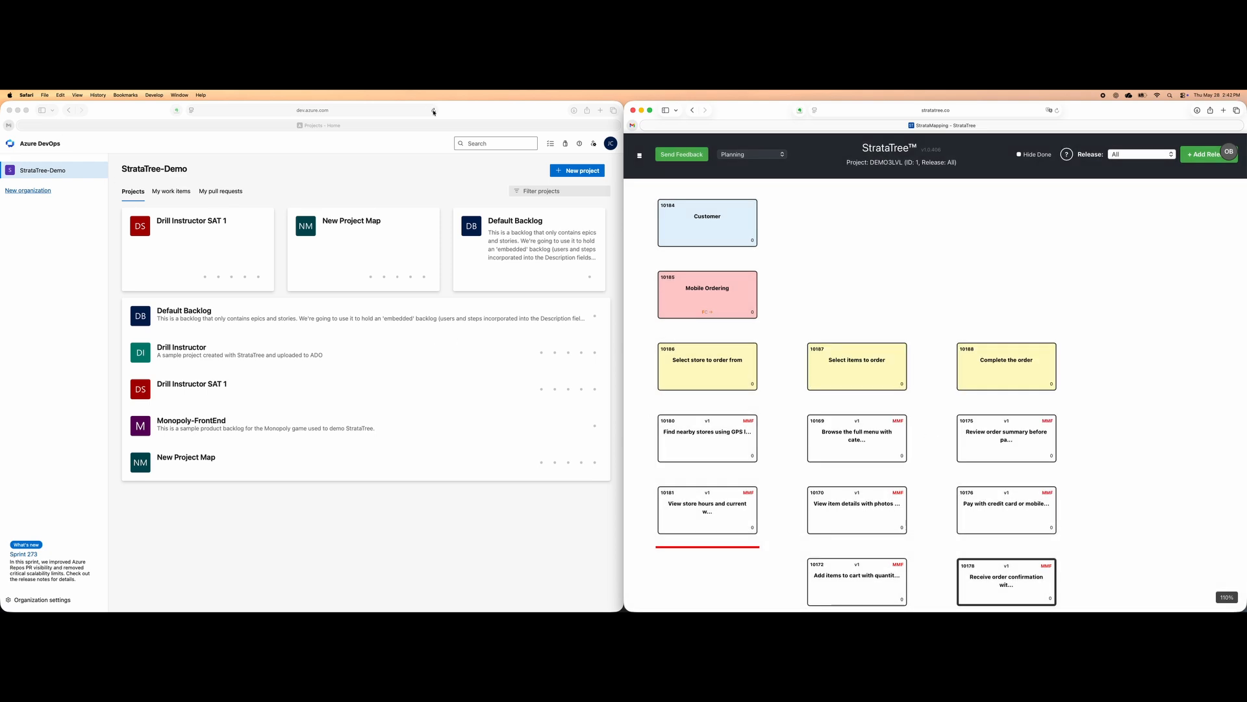
Refresh the Azure DevOps project list and open the backlog of the DEMO3LVL project
left_click(434, 112)
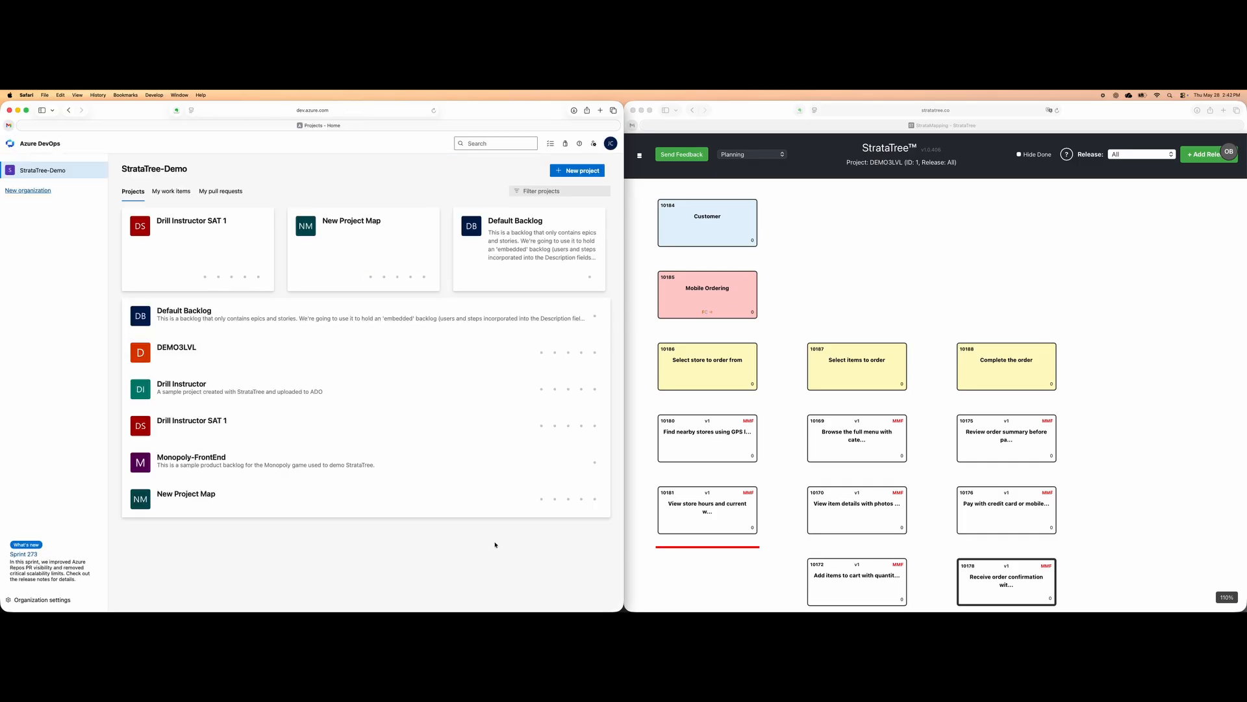
left_click(188, 349)
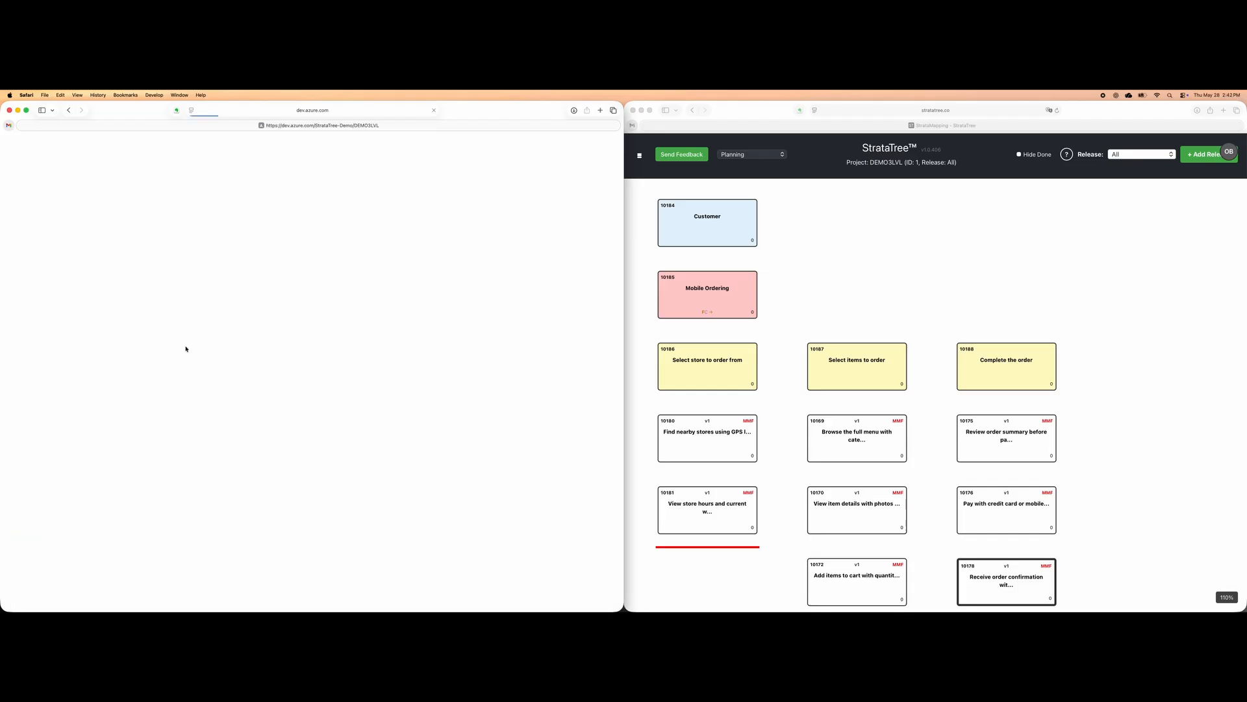
mouse_move(94, 281)
mouse_move(91, 256)
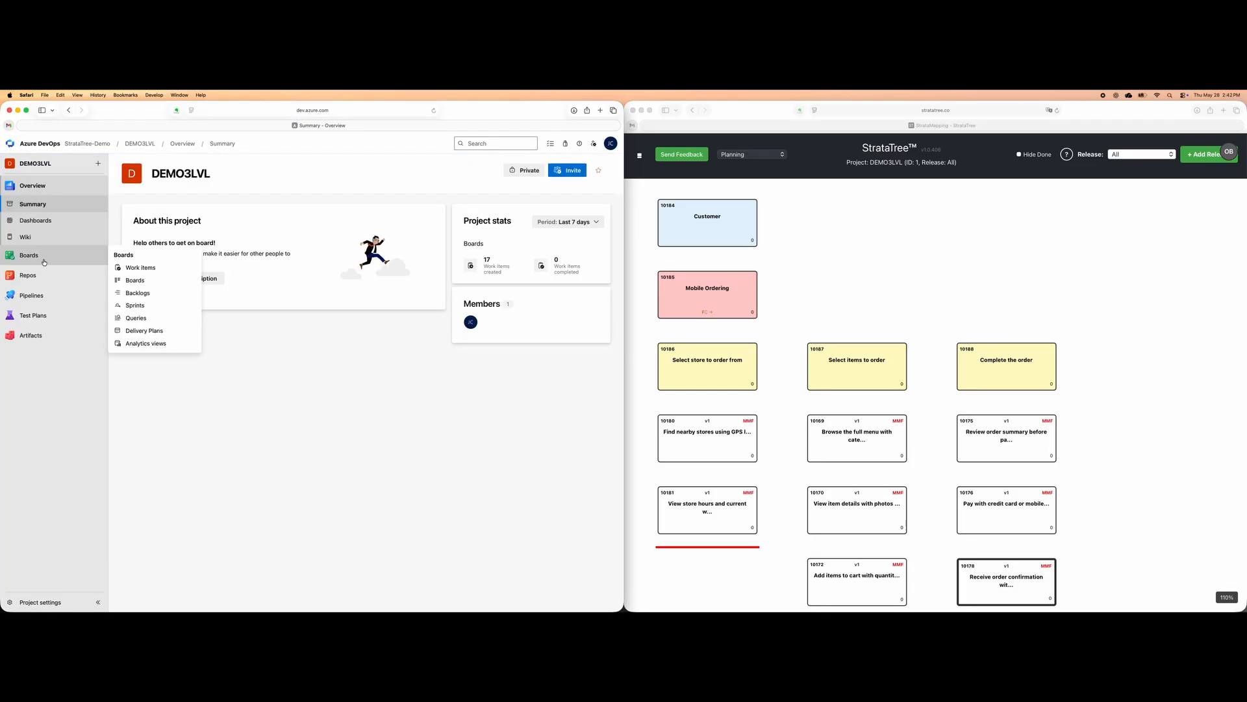
left_click(133, 294)
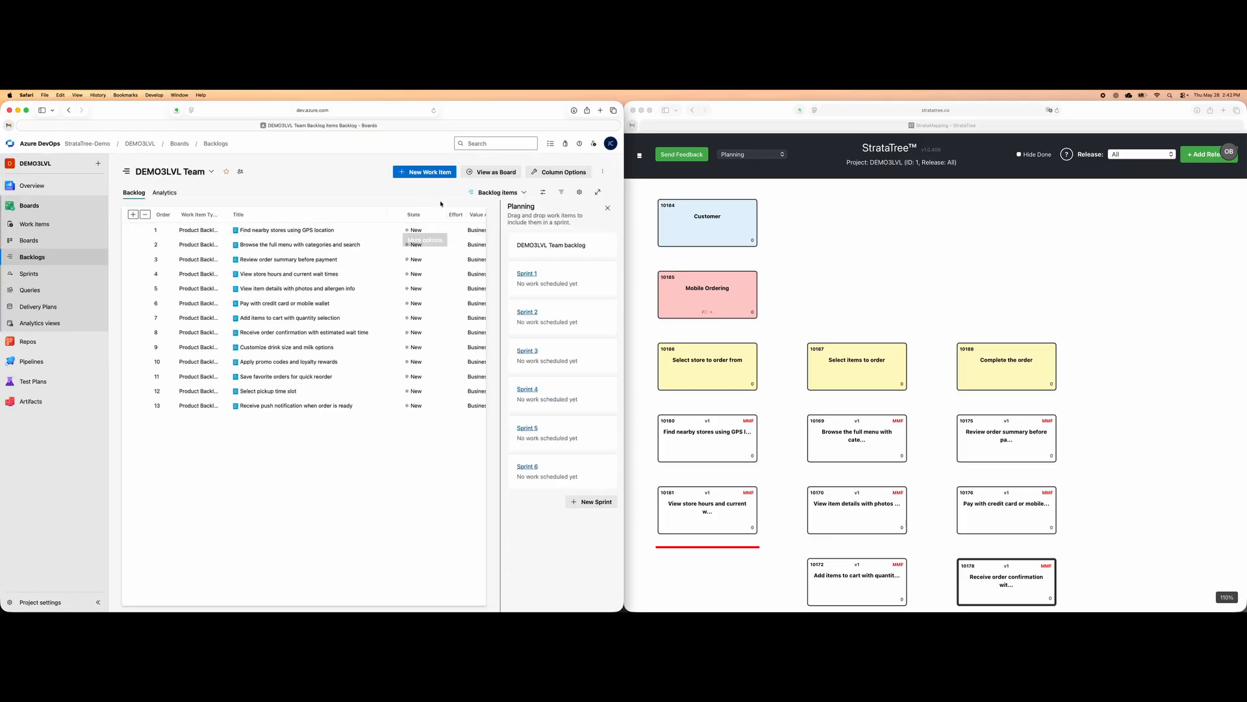
Show the backlog at the Features level and expand Mobile Ordering and its three epics down to their backlog items
left_click(527, 192)
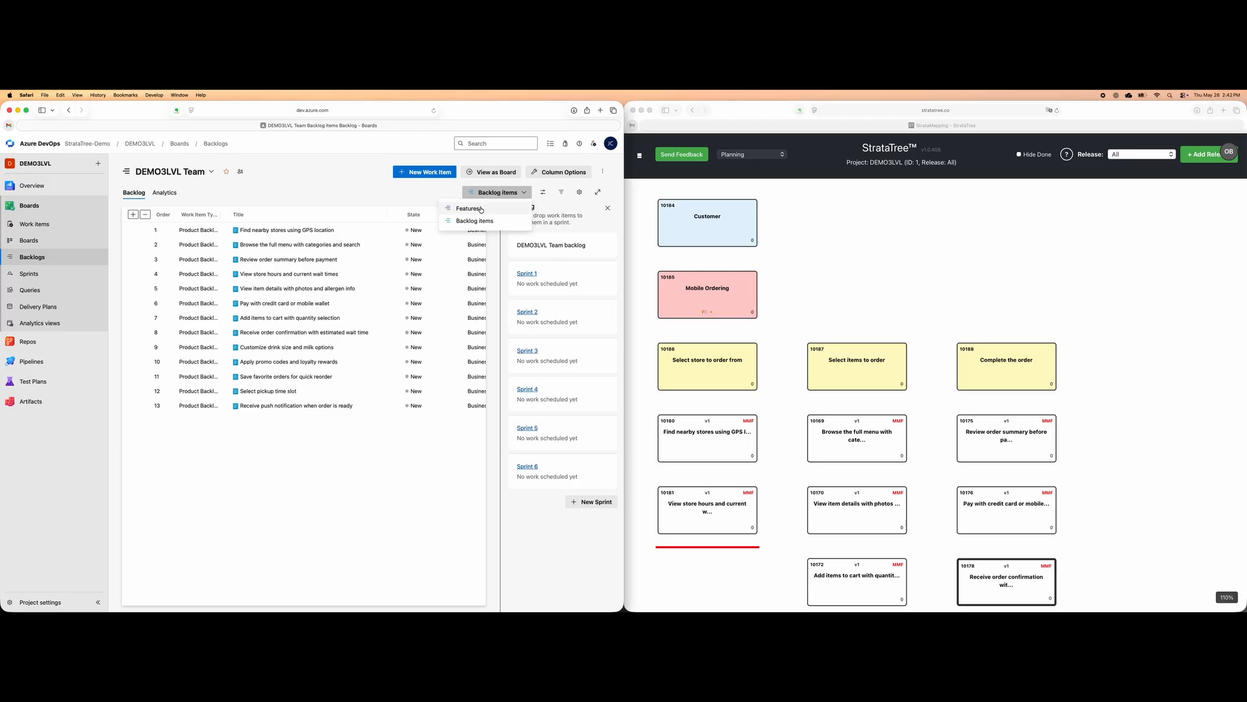
left_click(494, 208)
left_click(225, 230)
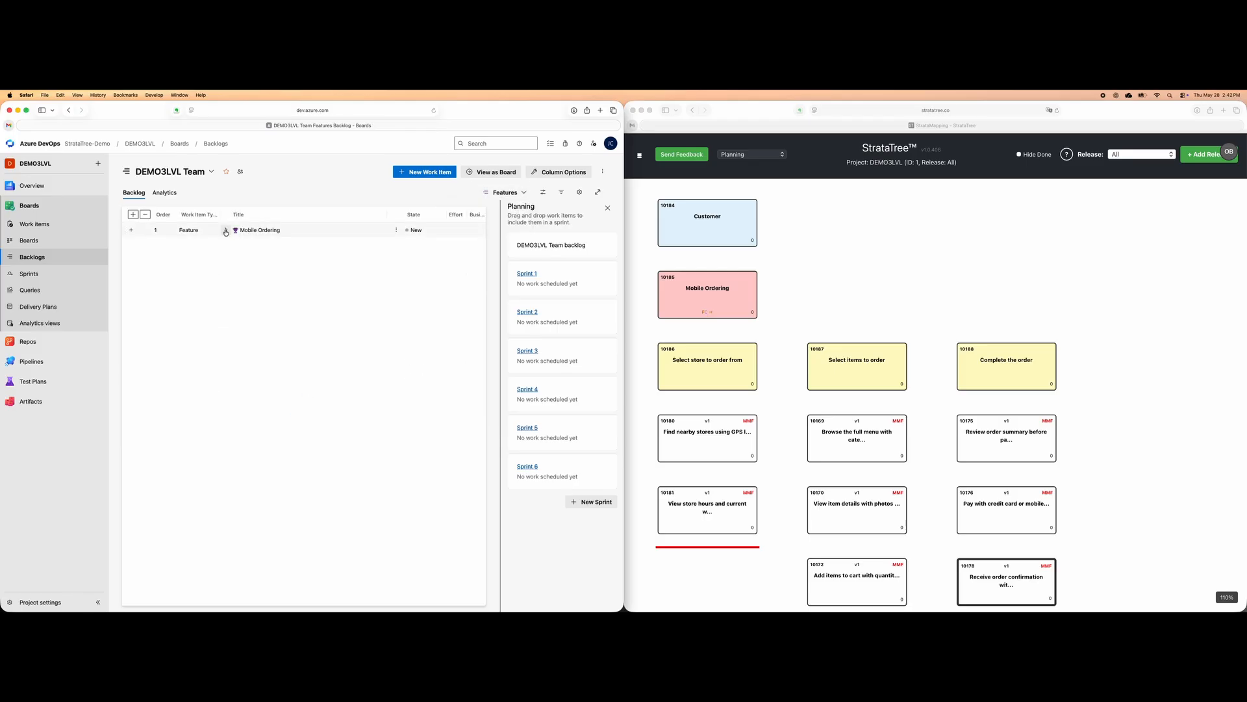
left_click(233, 245)
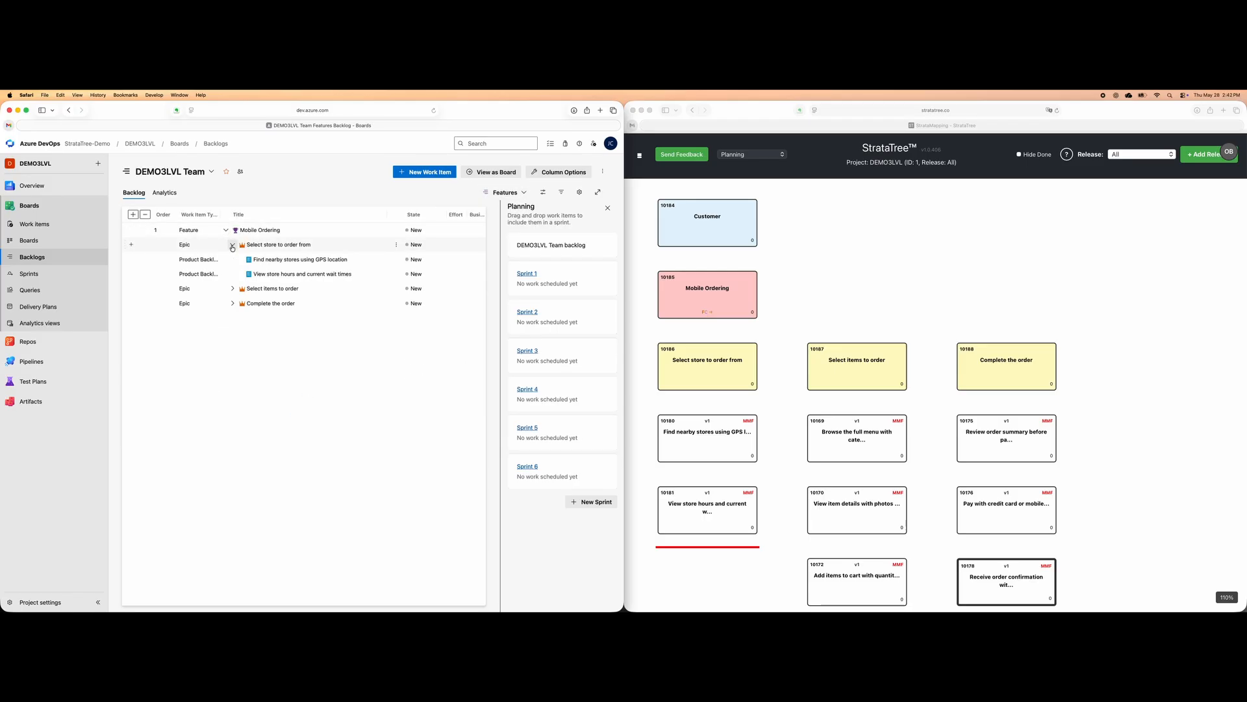
left_click(234, 289)
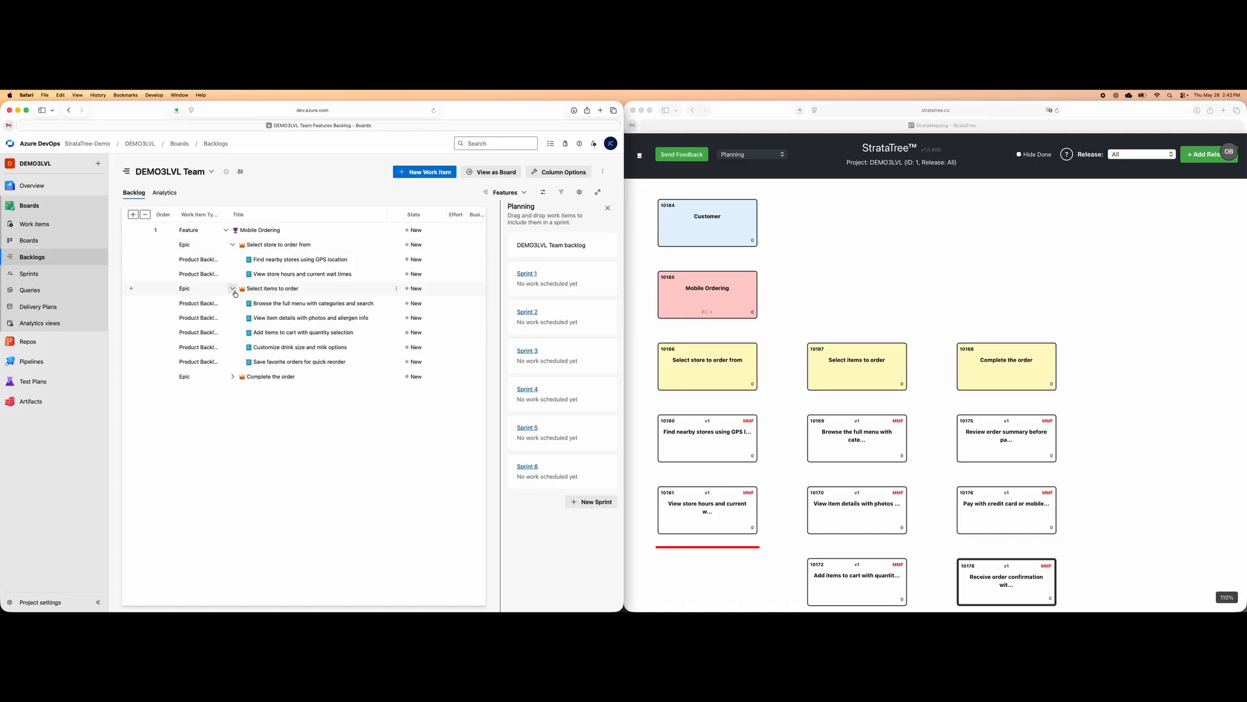
left_click(232, 377)
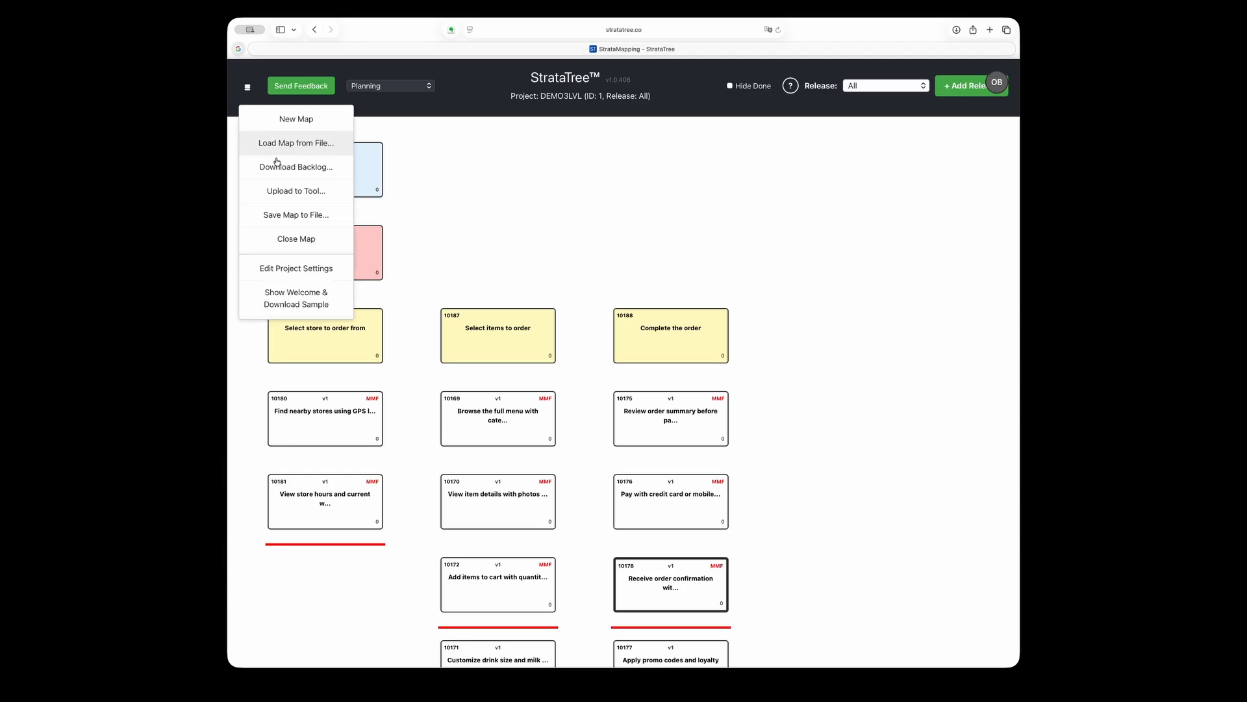
In StrataTree, open the Drill Instructor SAT 1 project map without saving the changes to the current map
left_click(276, 166)
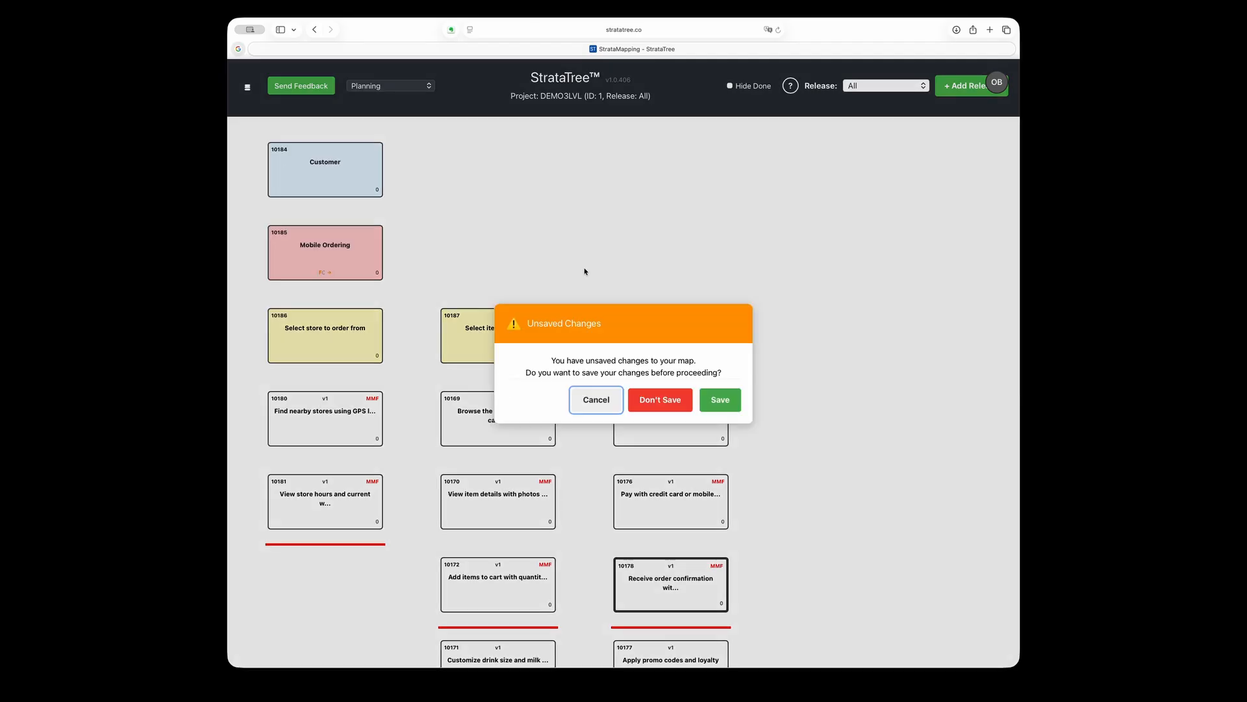
left_click(660, 400)
left_click(623, 306)
left_click(557, 309)
left_click(553, 371)
left_click(616, 519)
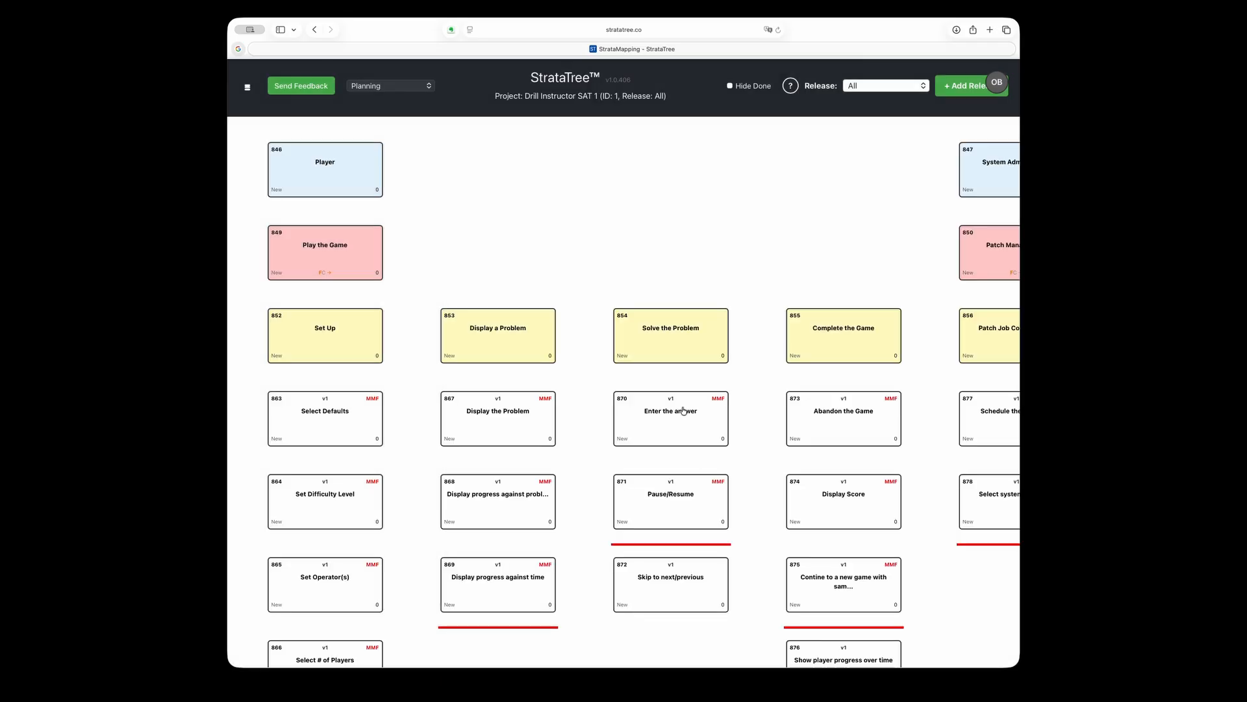
Examine the overall layout of the Drill Instructor SAT 1 map across its users, features, steps and releases
key("super+minus")
key("super+minus")
key("super+minus")
key("super+minus")
key("super+minus")
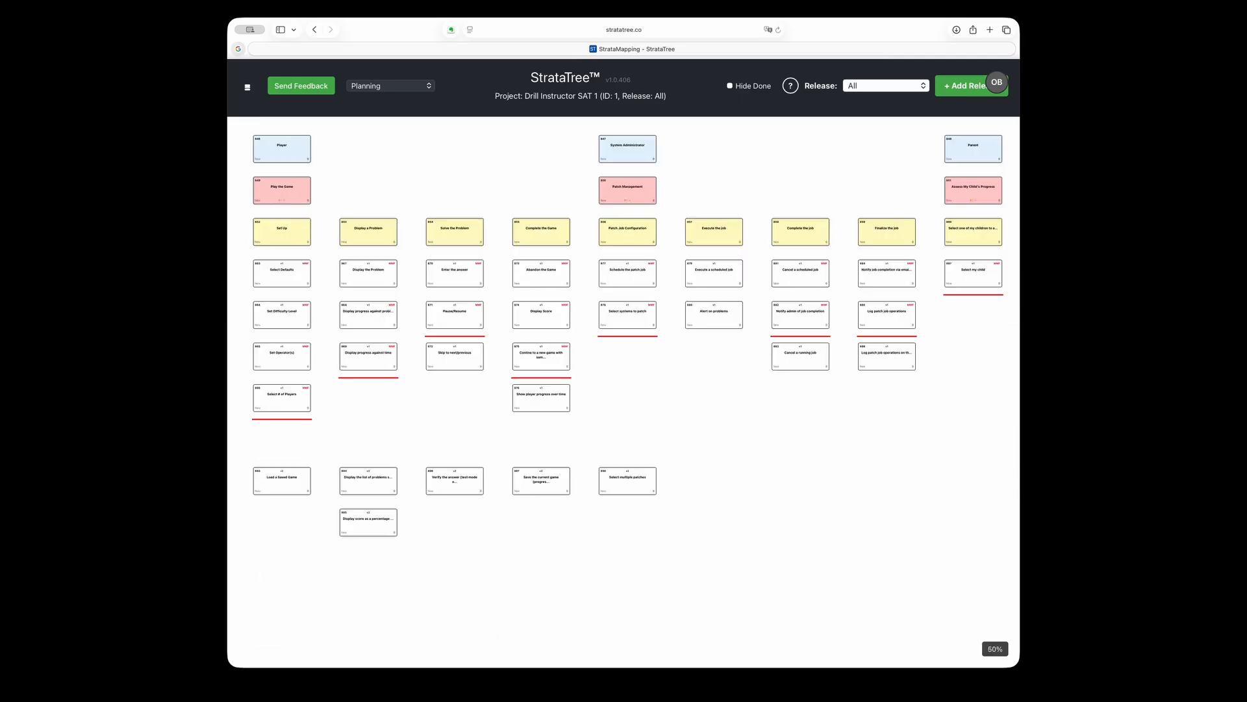
key("super+minus")
key("super+minus")
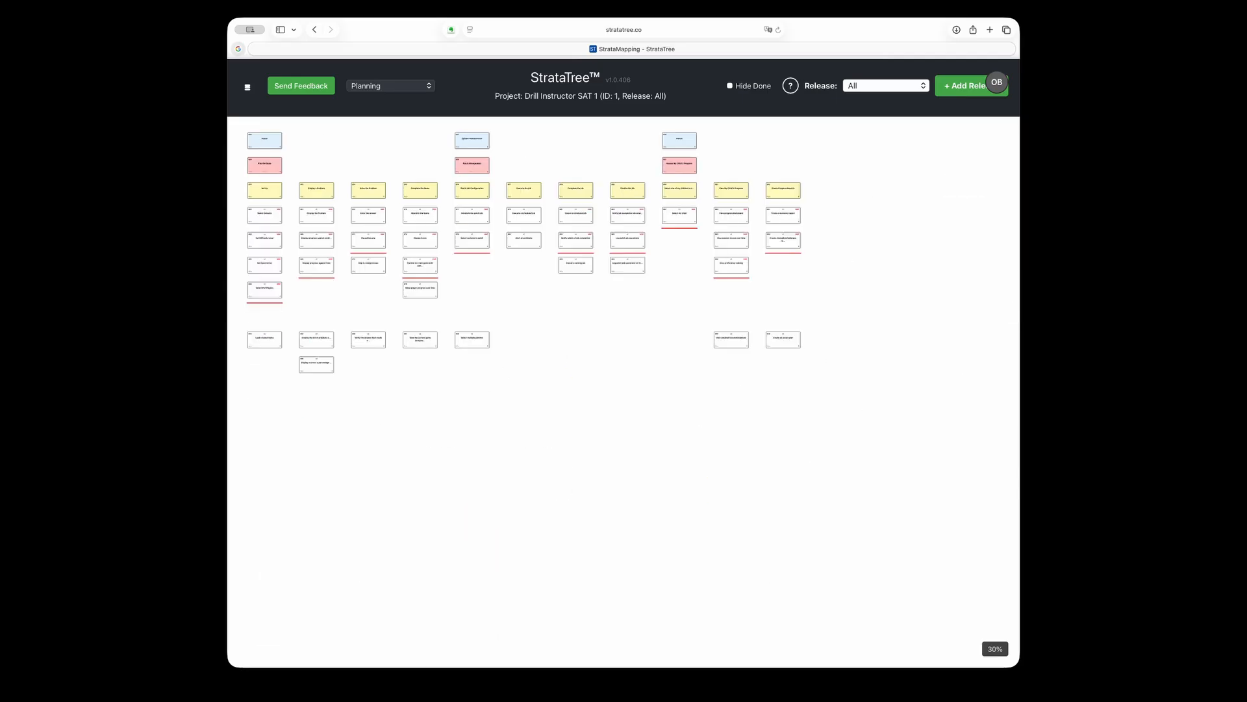
key("super+0")
Filter the map to release v1 and view its stories across the whole map
left_click(886, 85)
left_click(881, 99)
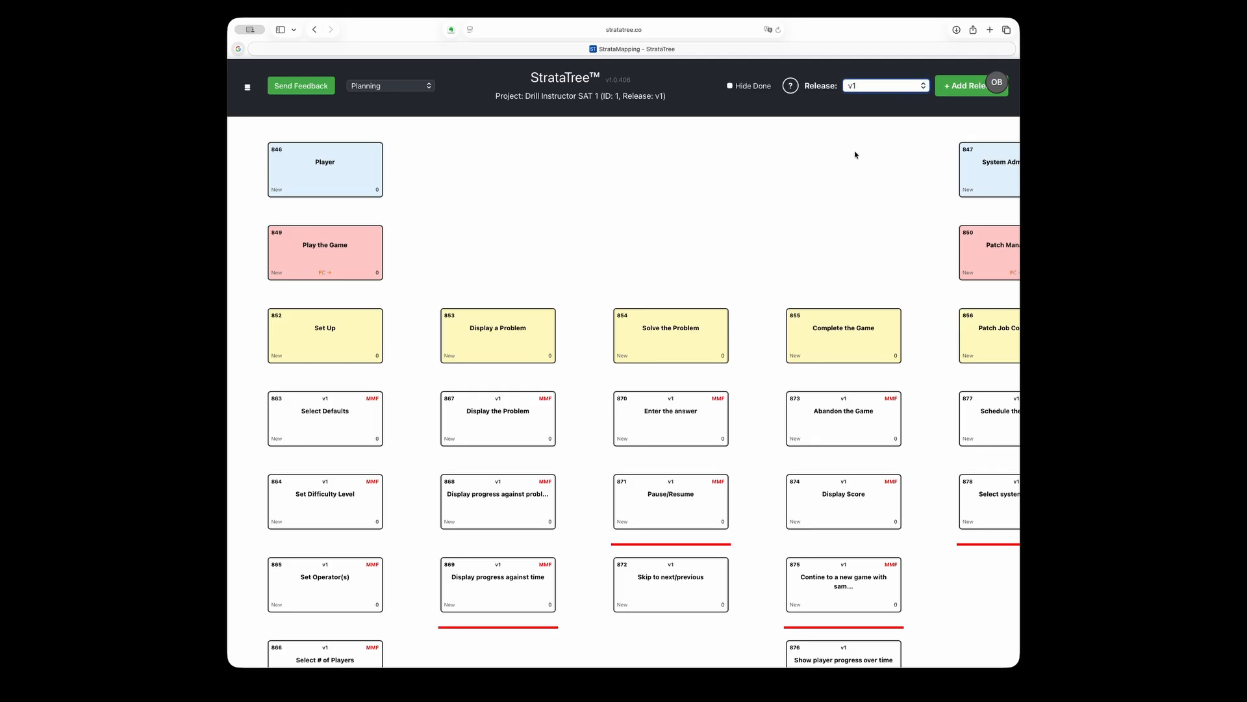
key("super+minus")
key("super+minus")
key("super+minus")
key("super+minus")
key("super+minus")
key("super+minus")
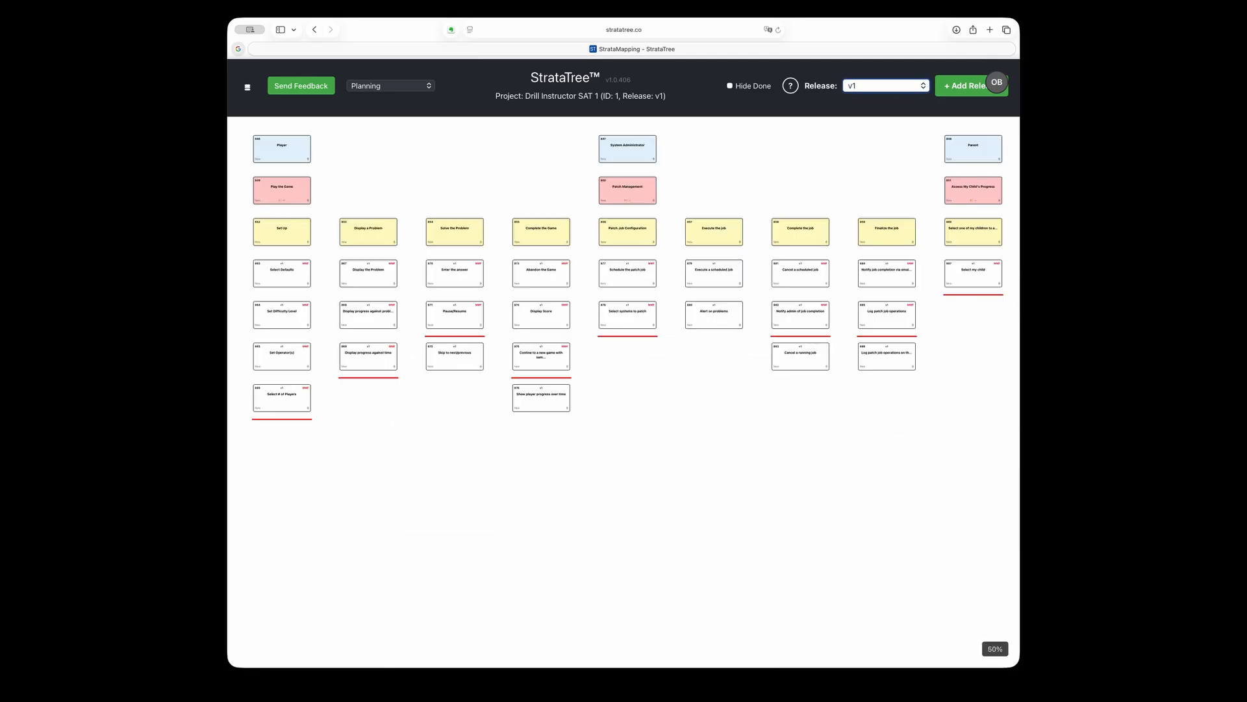
Compare the map under the All, v1 and v2 release filters, ending with all releases shown
left_click(923, 87)
left_click(872, 71)
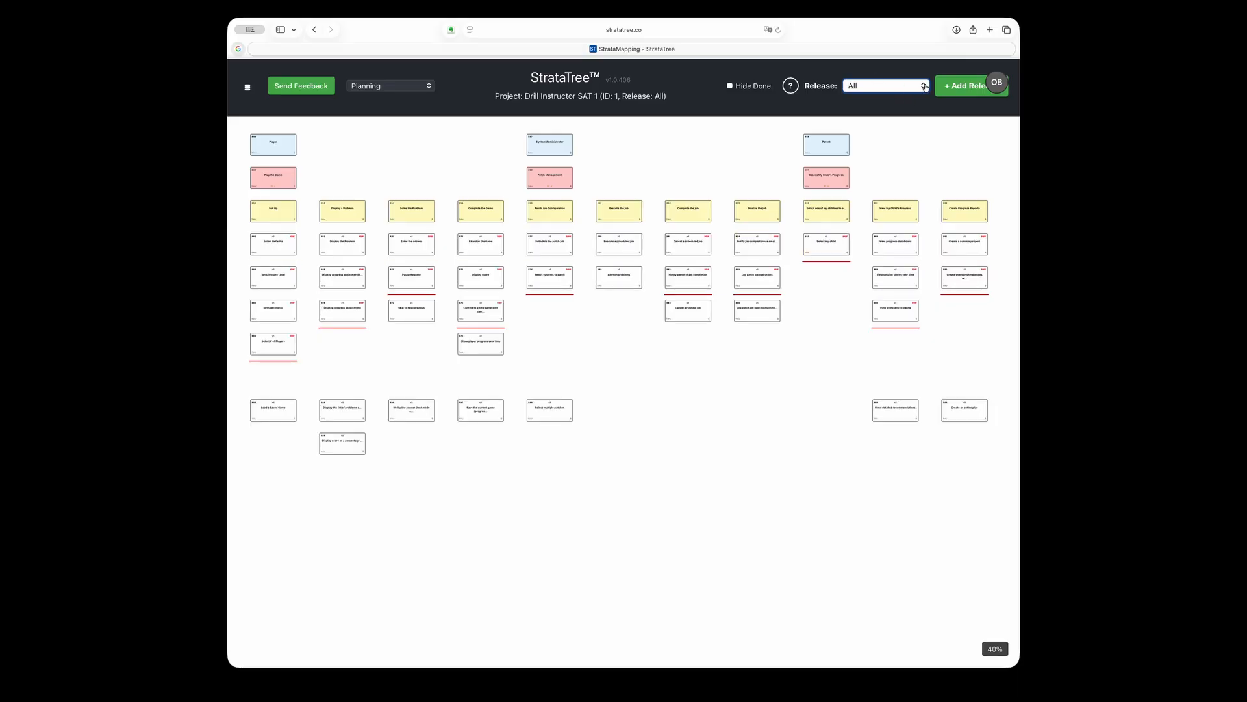
left_click(902, 96)
left_click(926, 87)
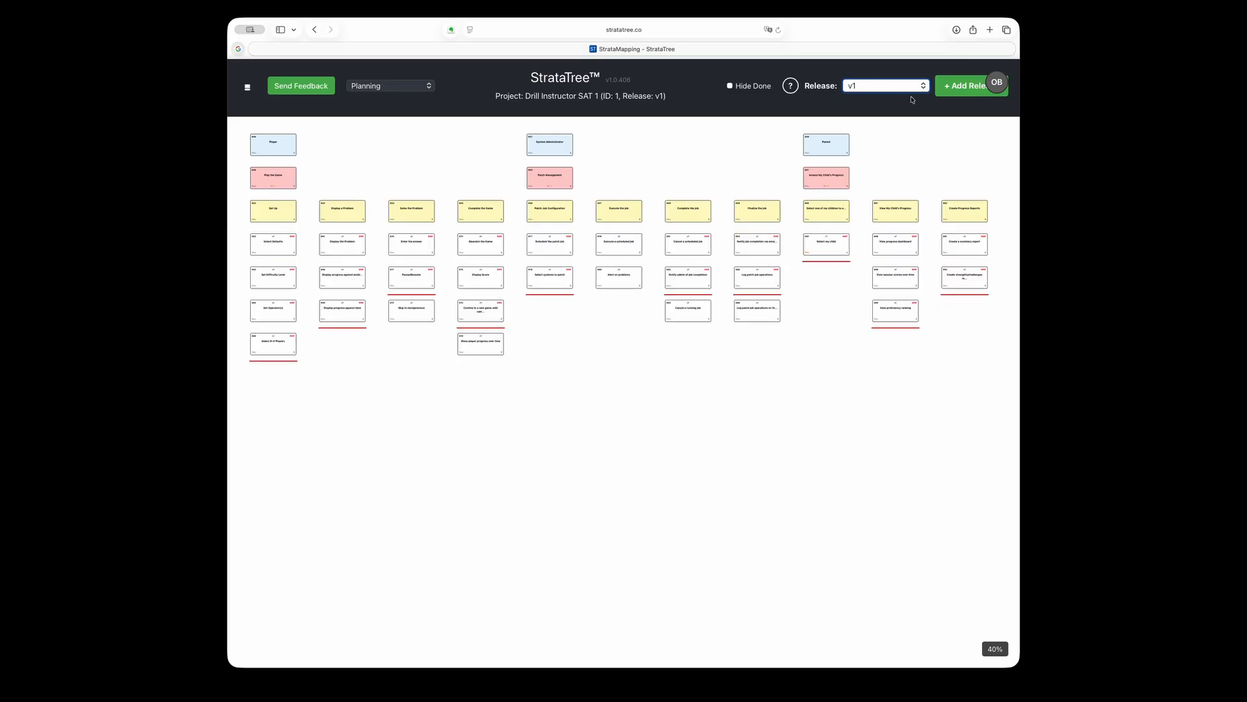
left_click(908, 102)
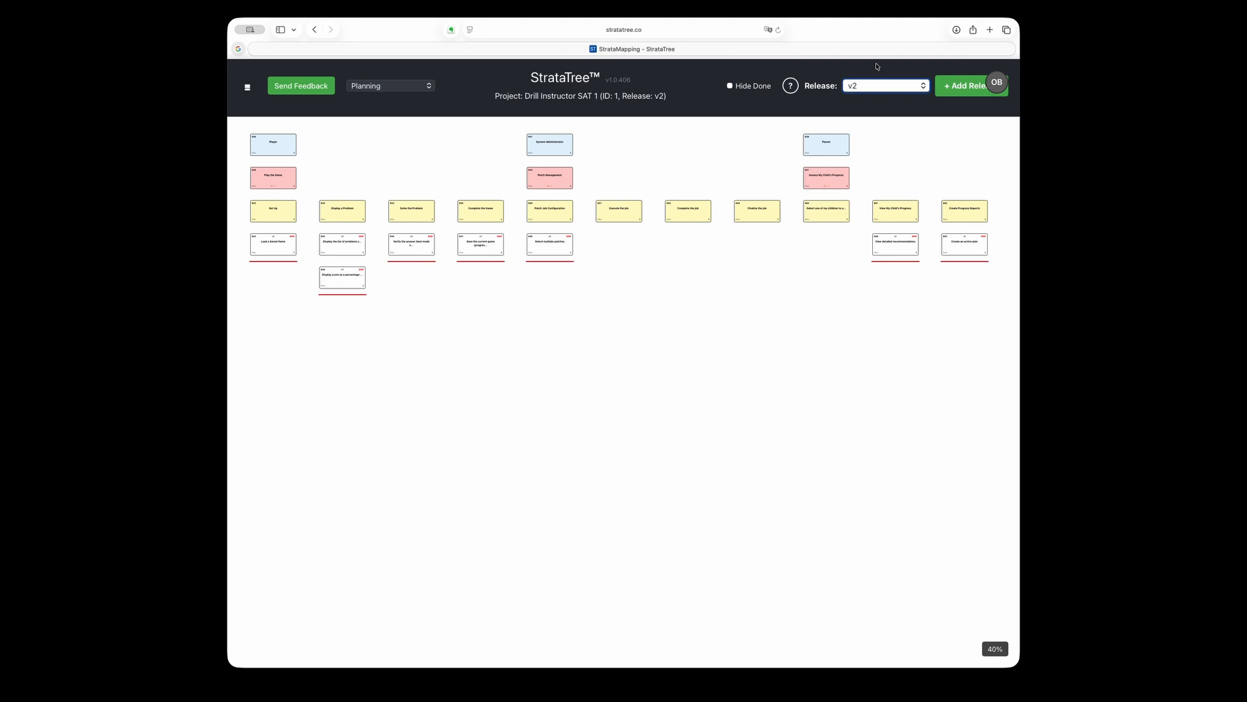
left_click(877, 67)
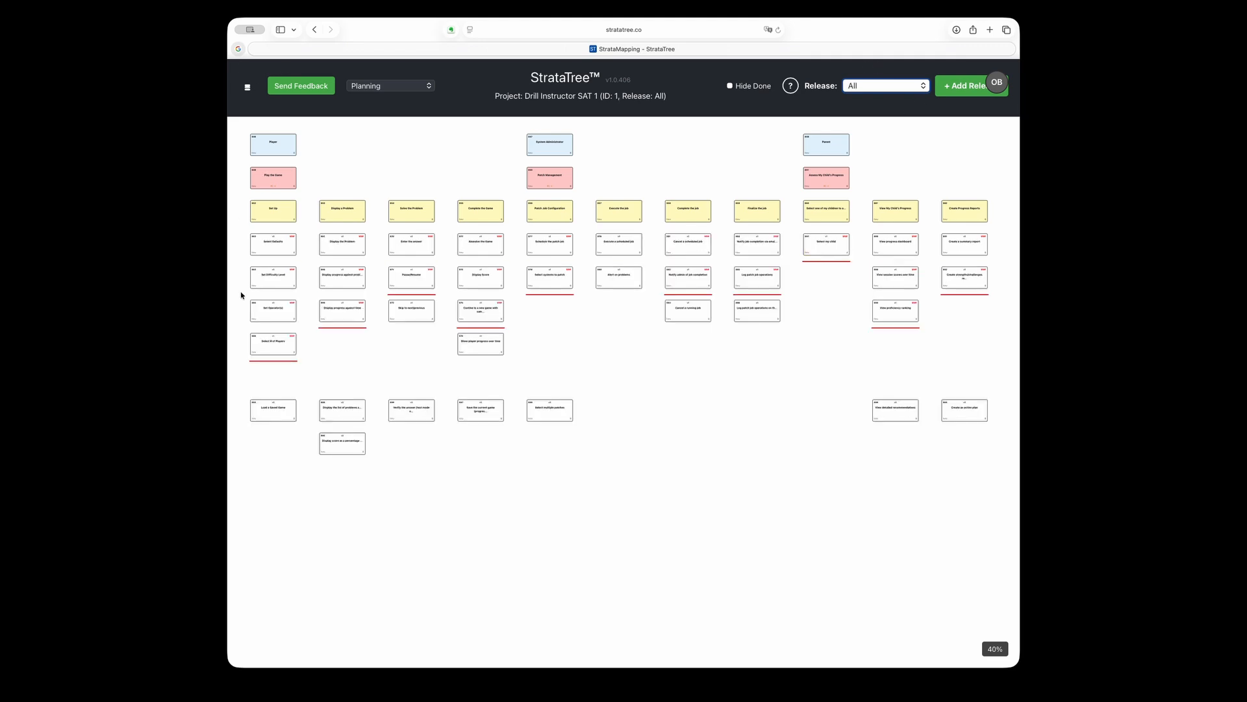